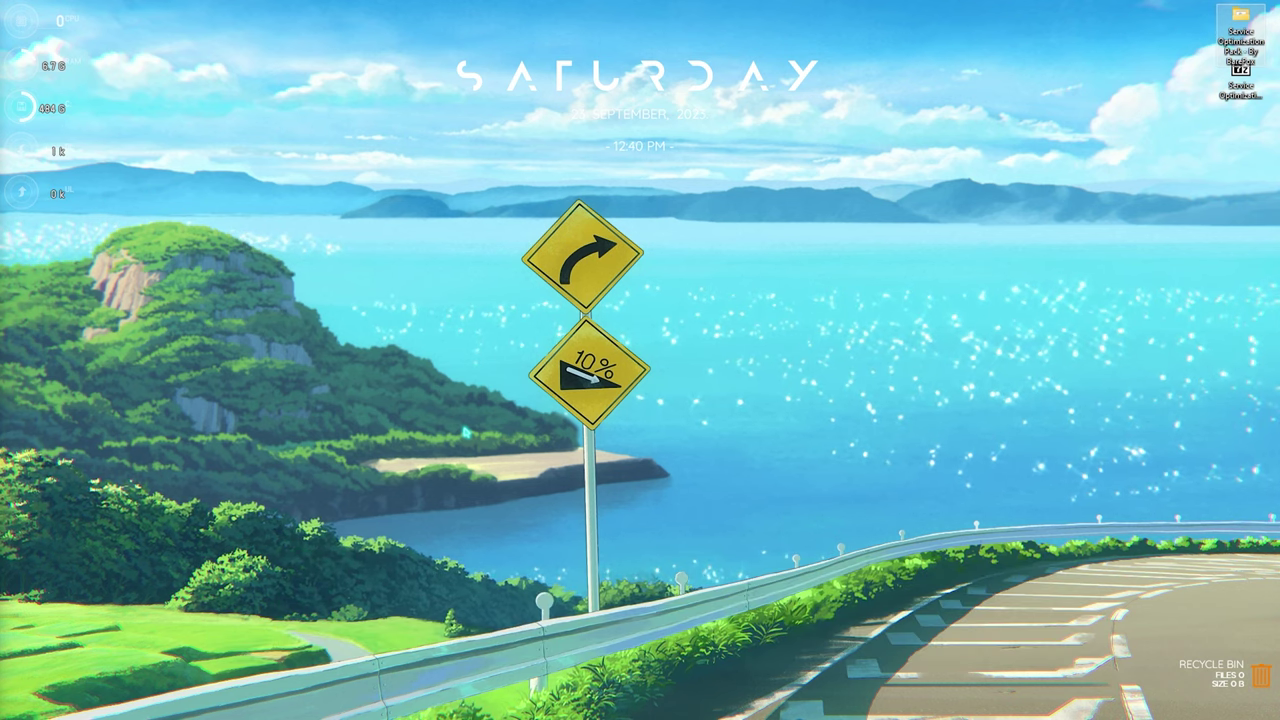
# Set visual effects to best performance, keeping only thumbnails instead of icons and smooth screen font edges.
pyautogui.press('super')
pyautogui.write('adju')
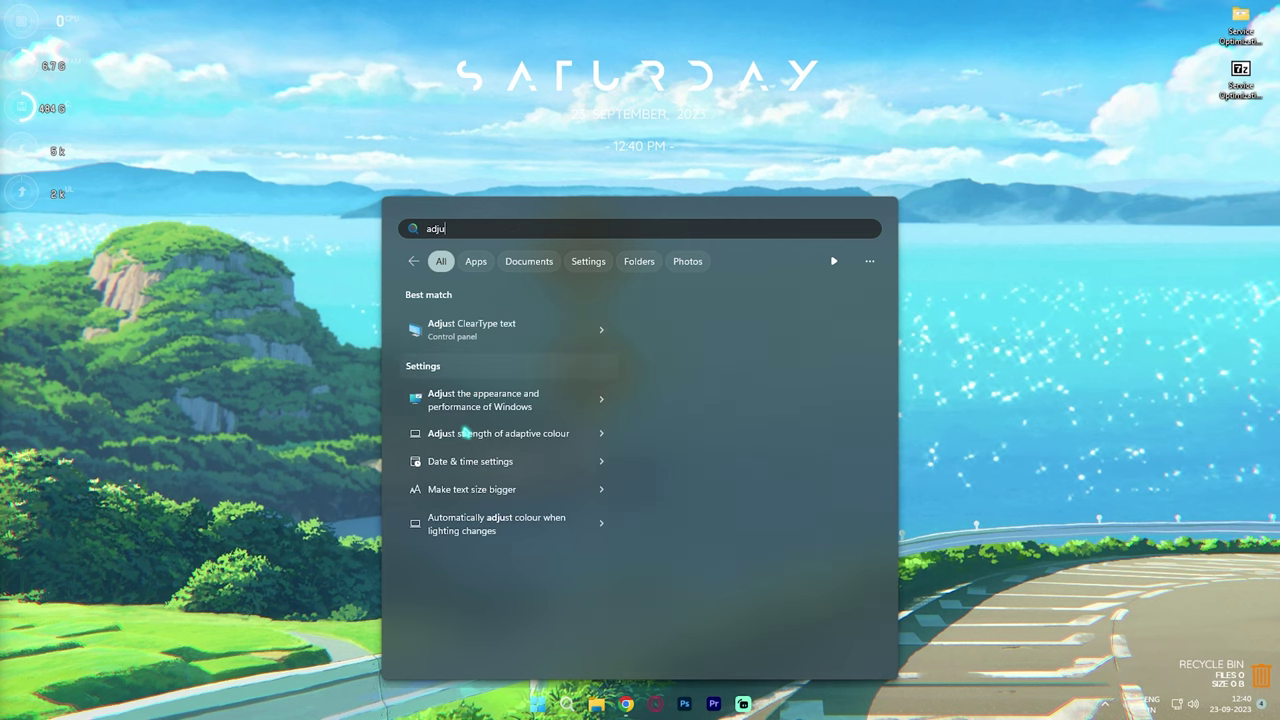
pyautogui.click(483, 399)
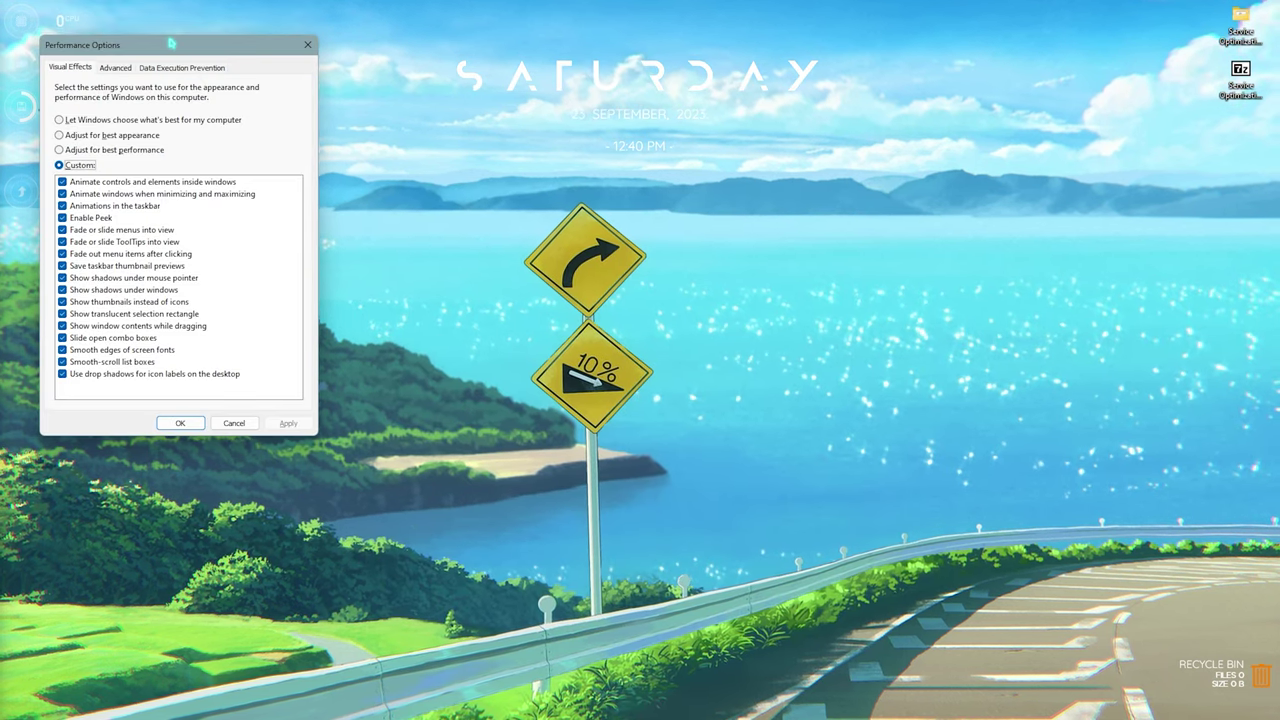
pyautogui.moveTo(172, 44); pyautogui.dragTo(276, 74)
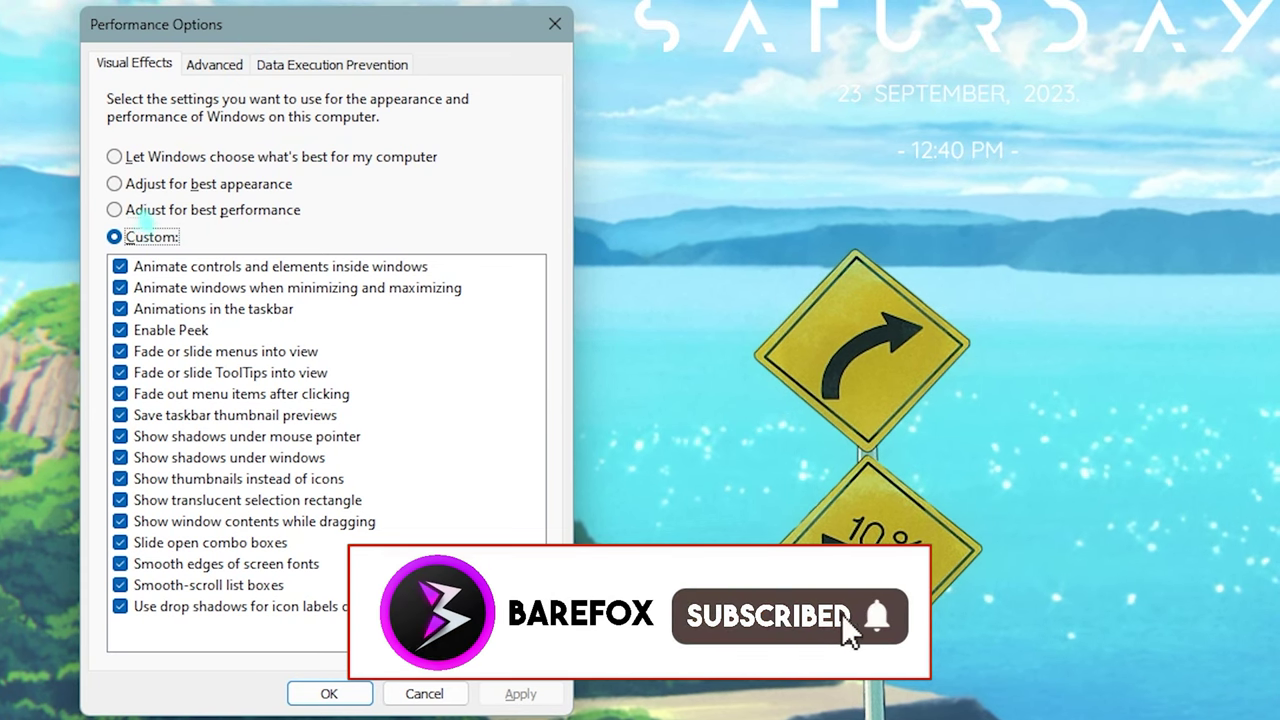
pyautogui.click(135, 211)
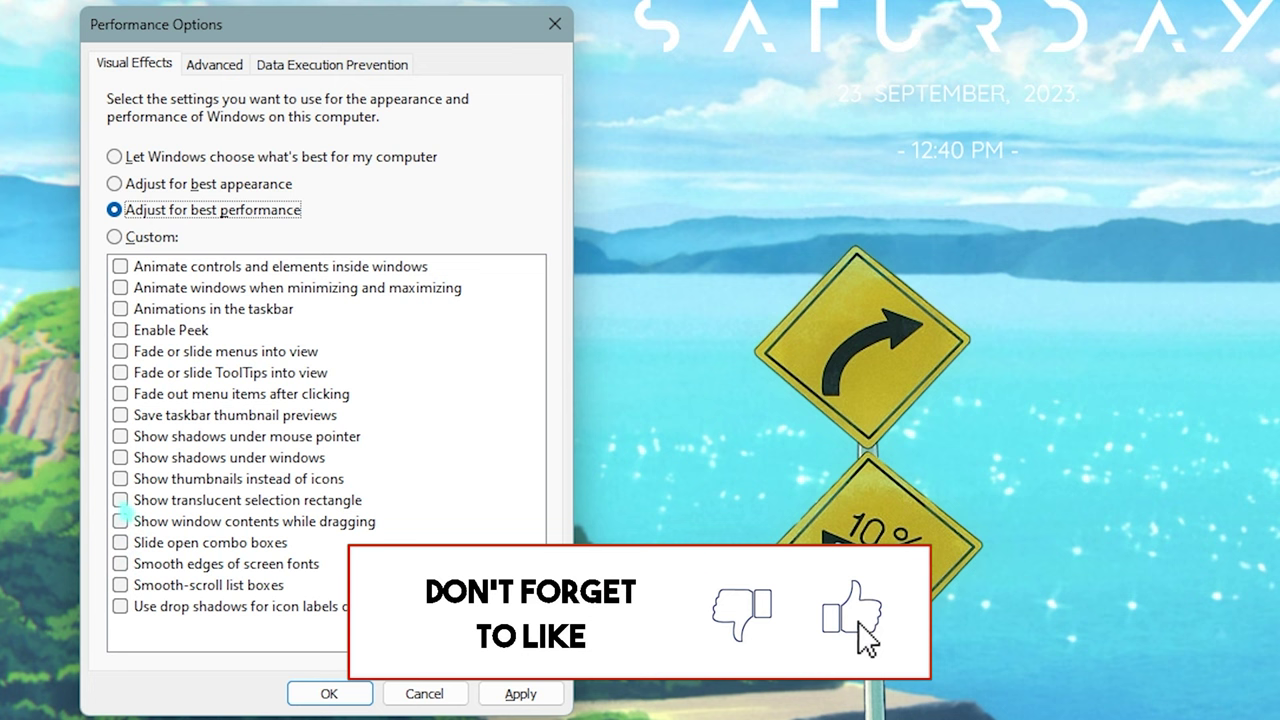
pyautogui.click(120, 478)
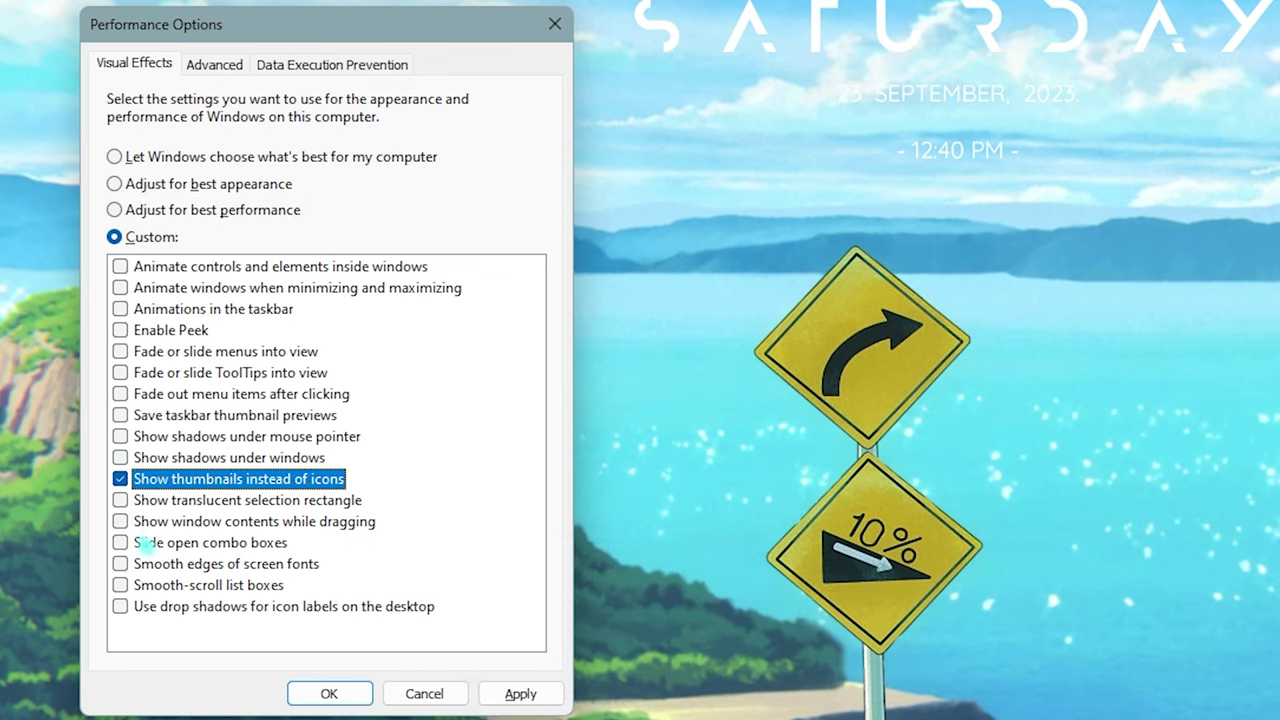
pyautogui.click(121, 564)
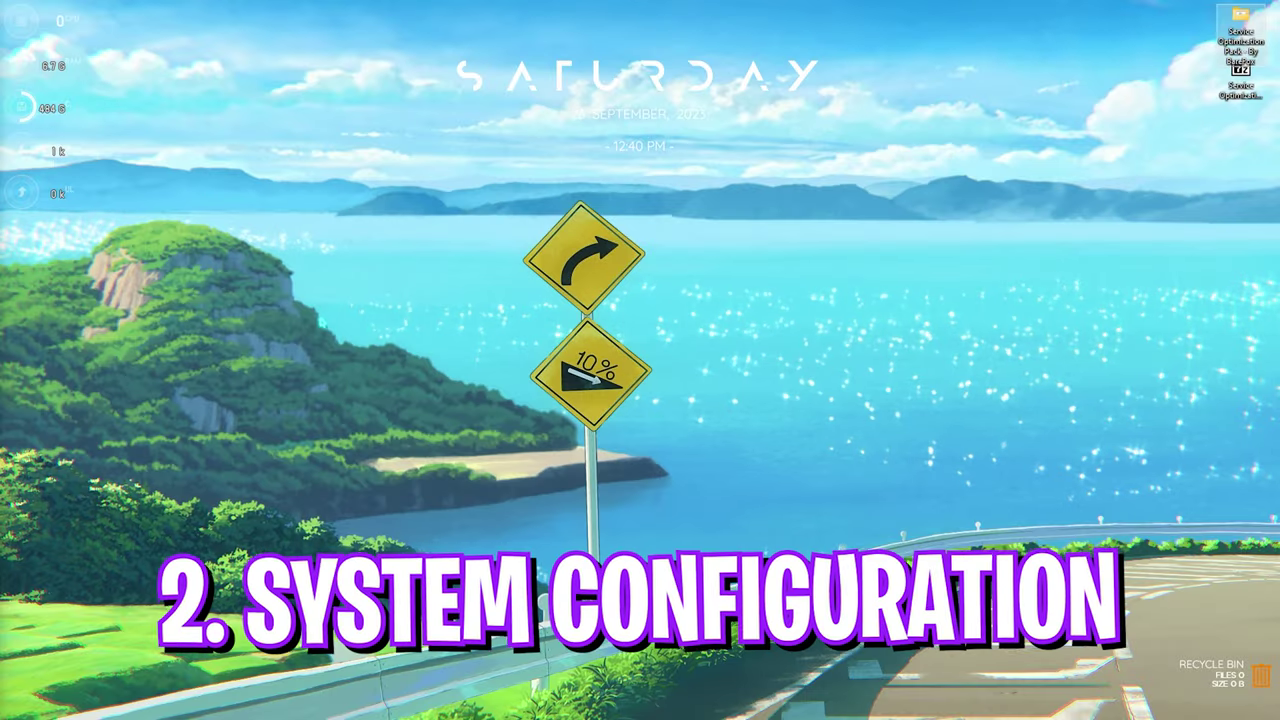
# Open System Configuration, set advanced boot Number of processors to 24, then show the Services list.
pyautogui.press('super')
pyautogui.write('System Configuration')
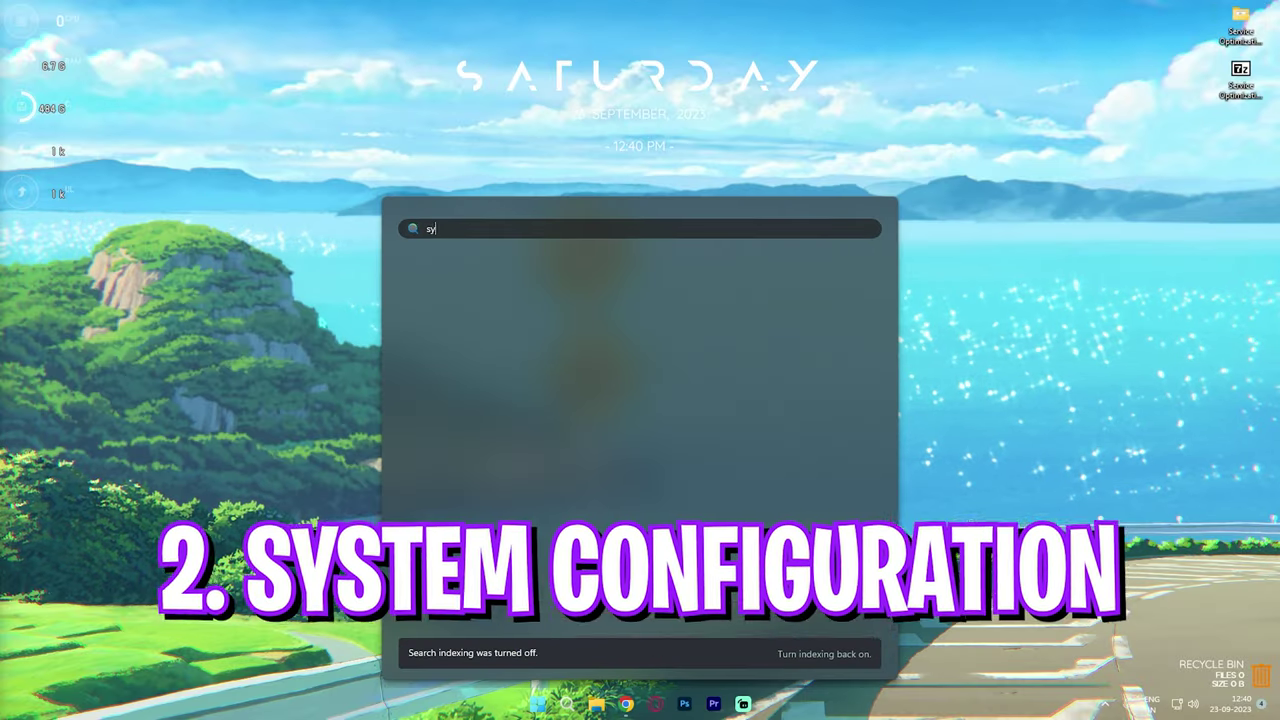
pyautogui.press('Return')
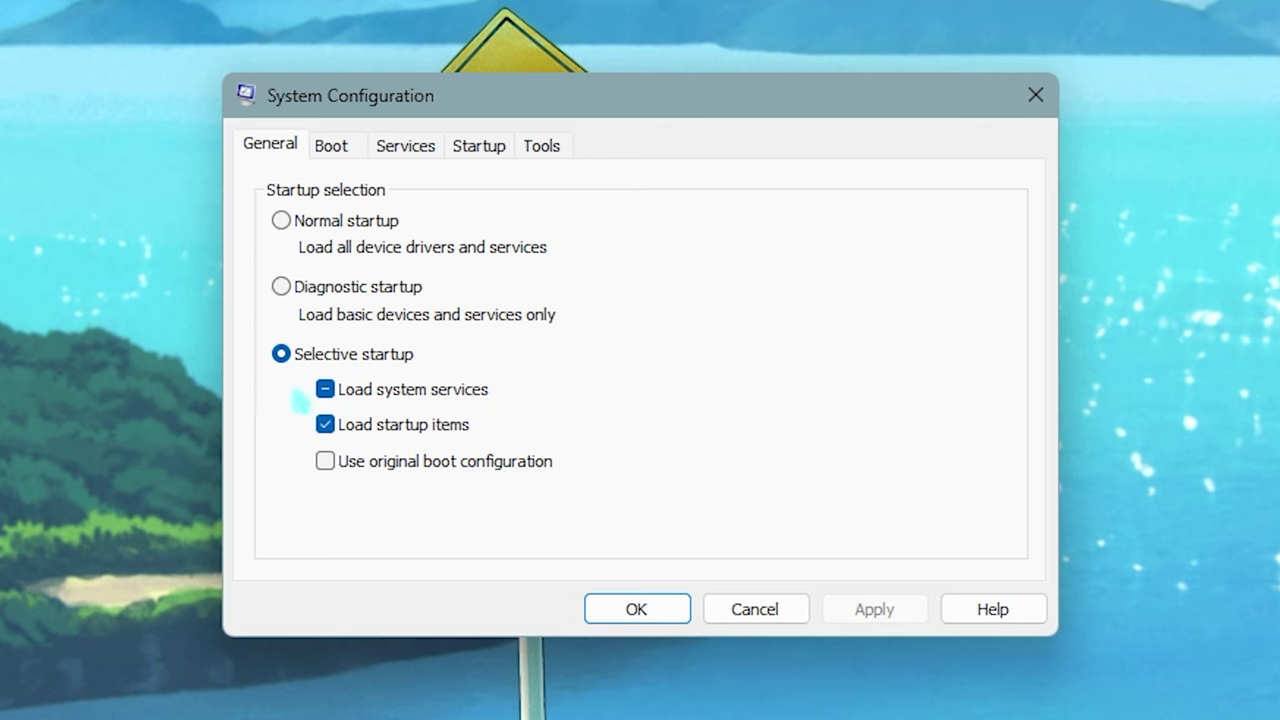
pyautogui.click(499, 262)
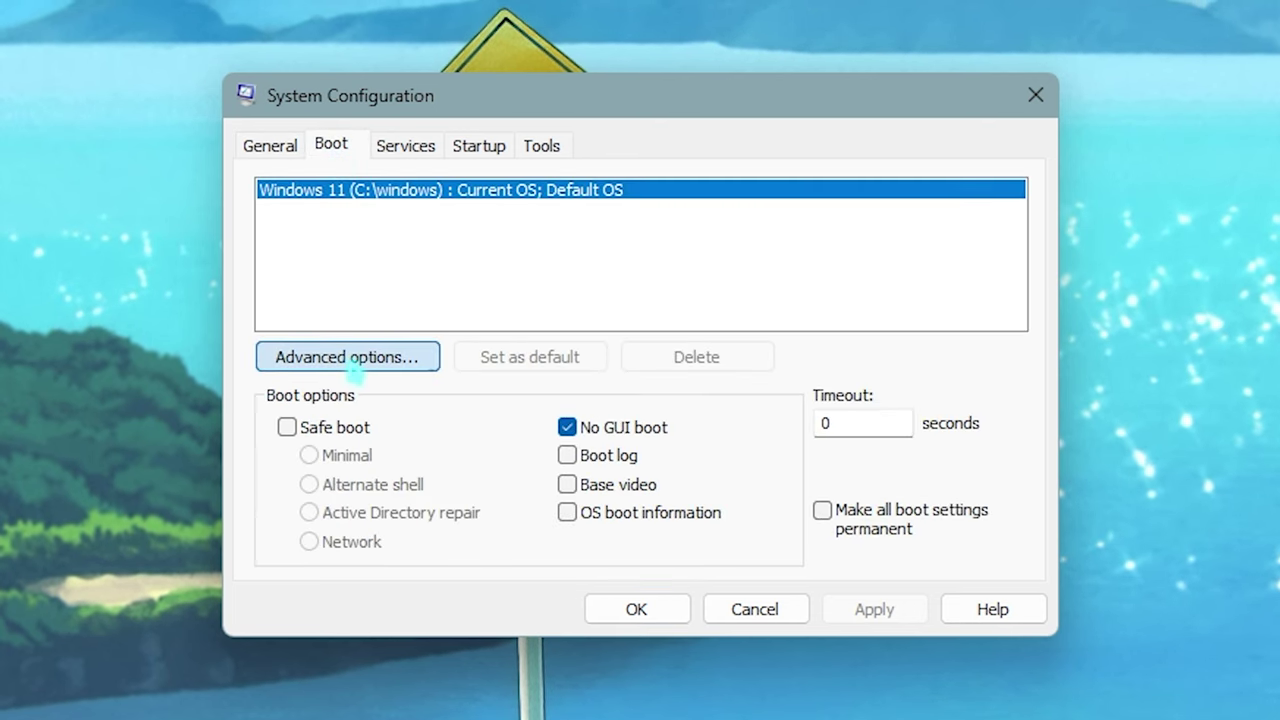
pyautogui.click(362, 360)
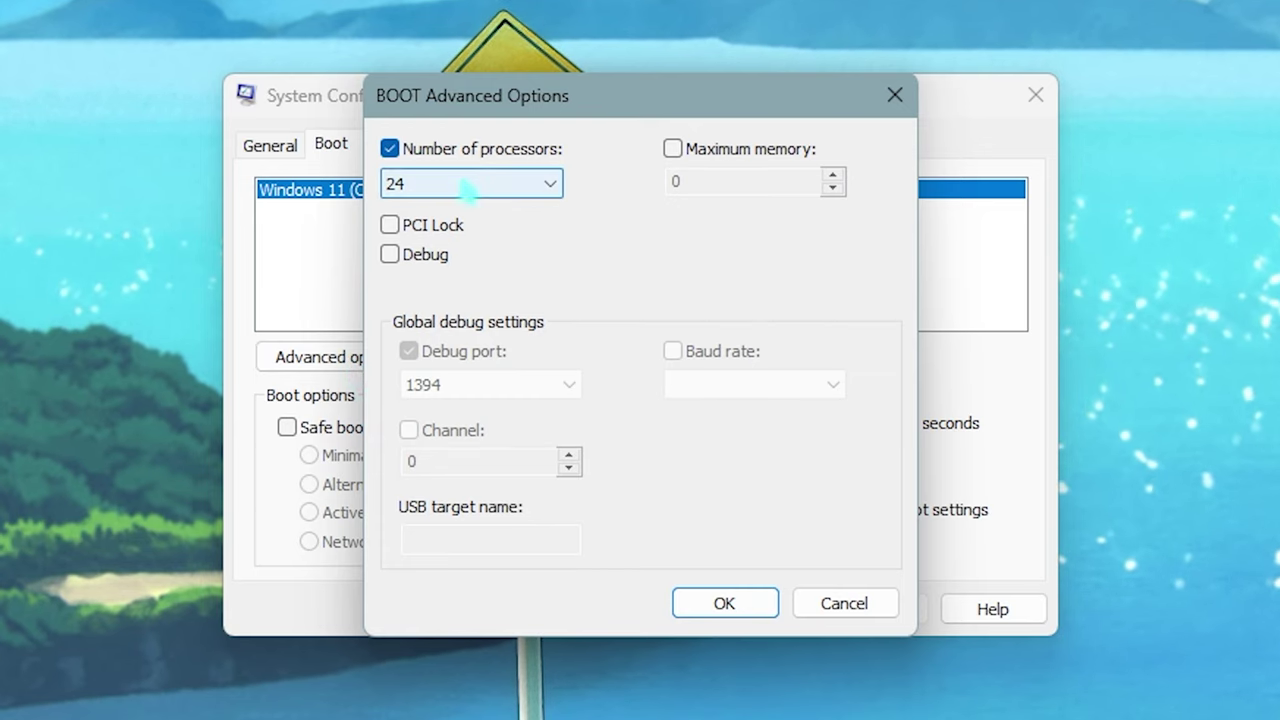
pyautogui.click(450, 183)
pyautogui.click(420, 650)
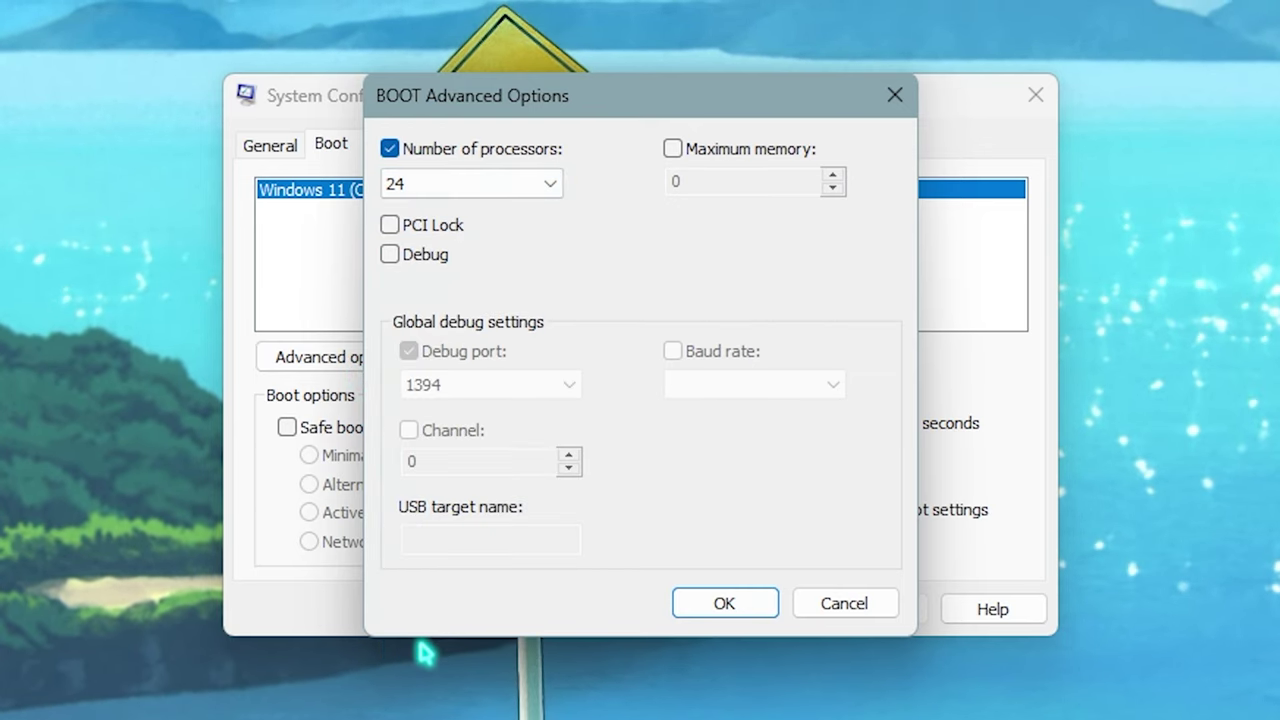
pyautogui.click(724, 603)
pyautogui.click(405, 145)
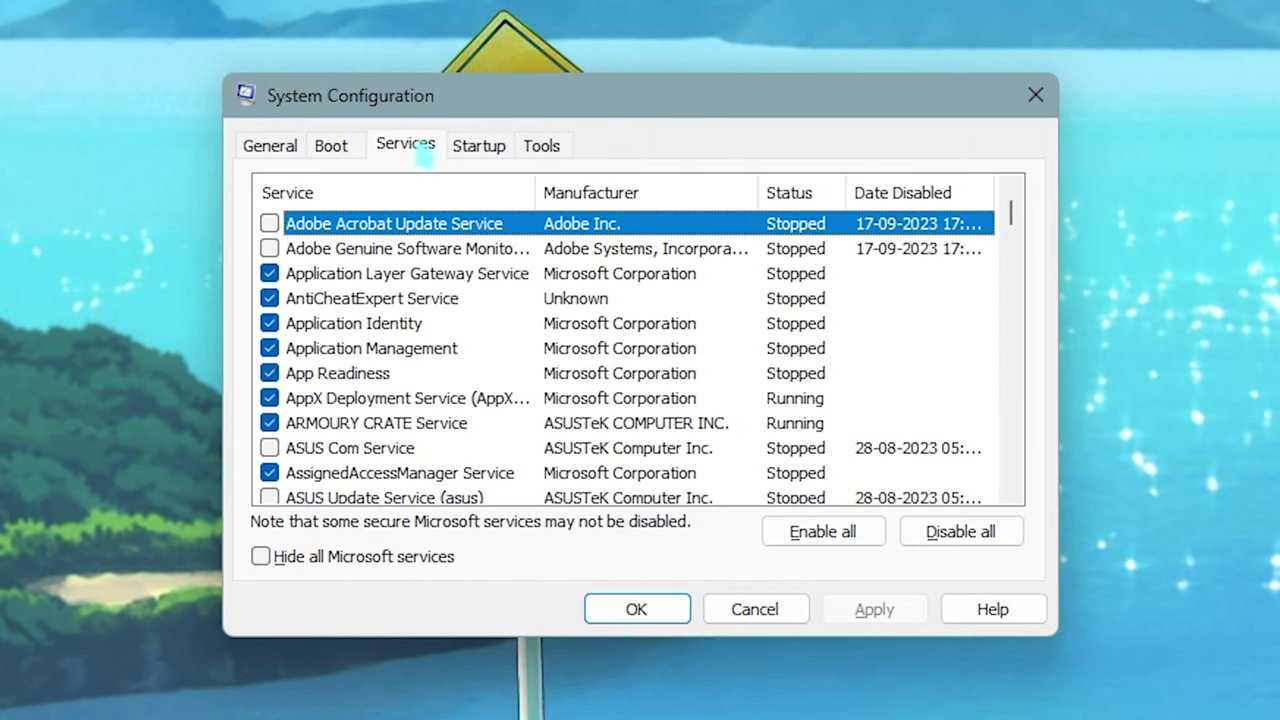
# Hide all Microsoft services and scroll through the remaining non-Microsoft services.
pyautogui.click(264, 557)
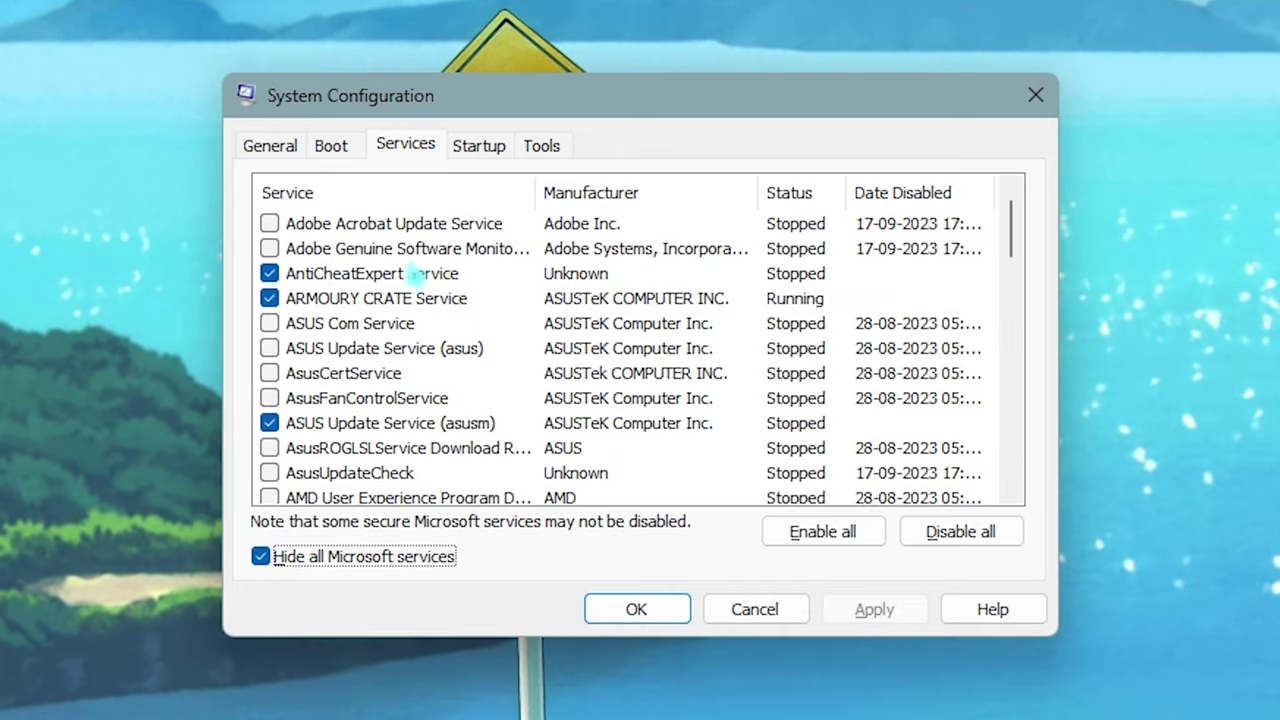
pyautogui.scroll(-15, 423, 285)
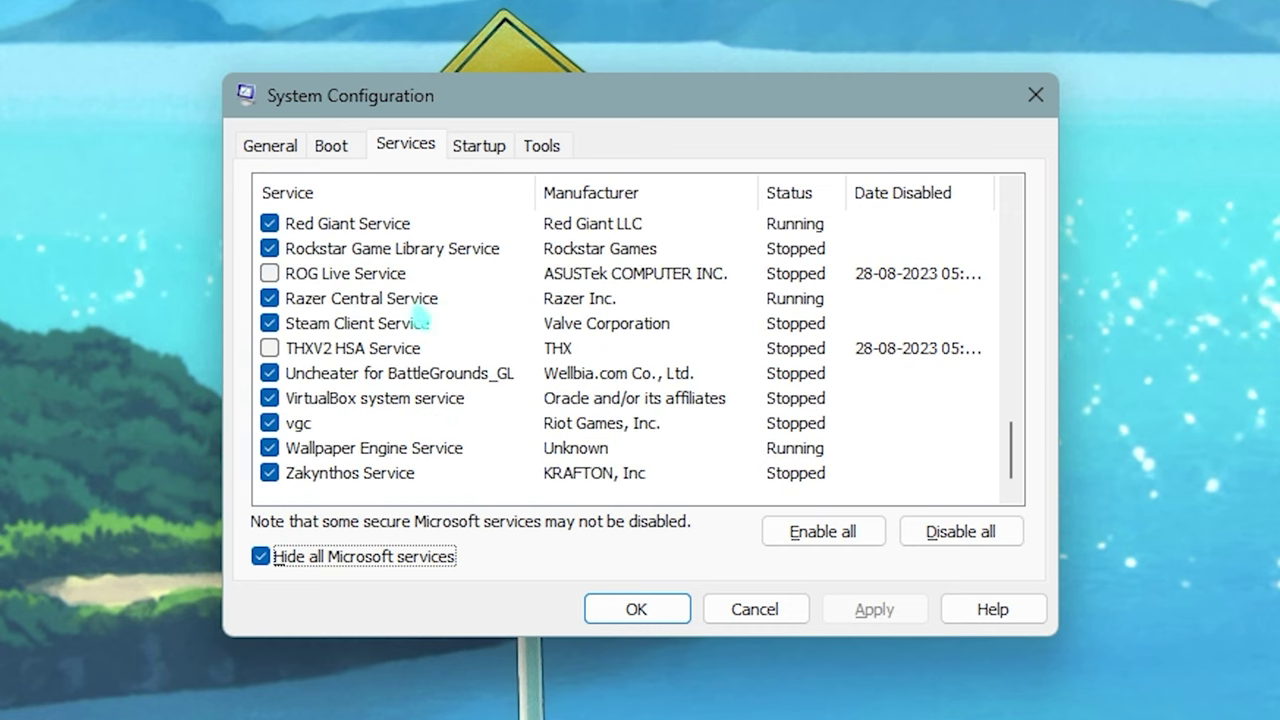
pyautogui.scroll(15, 425, 318)
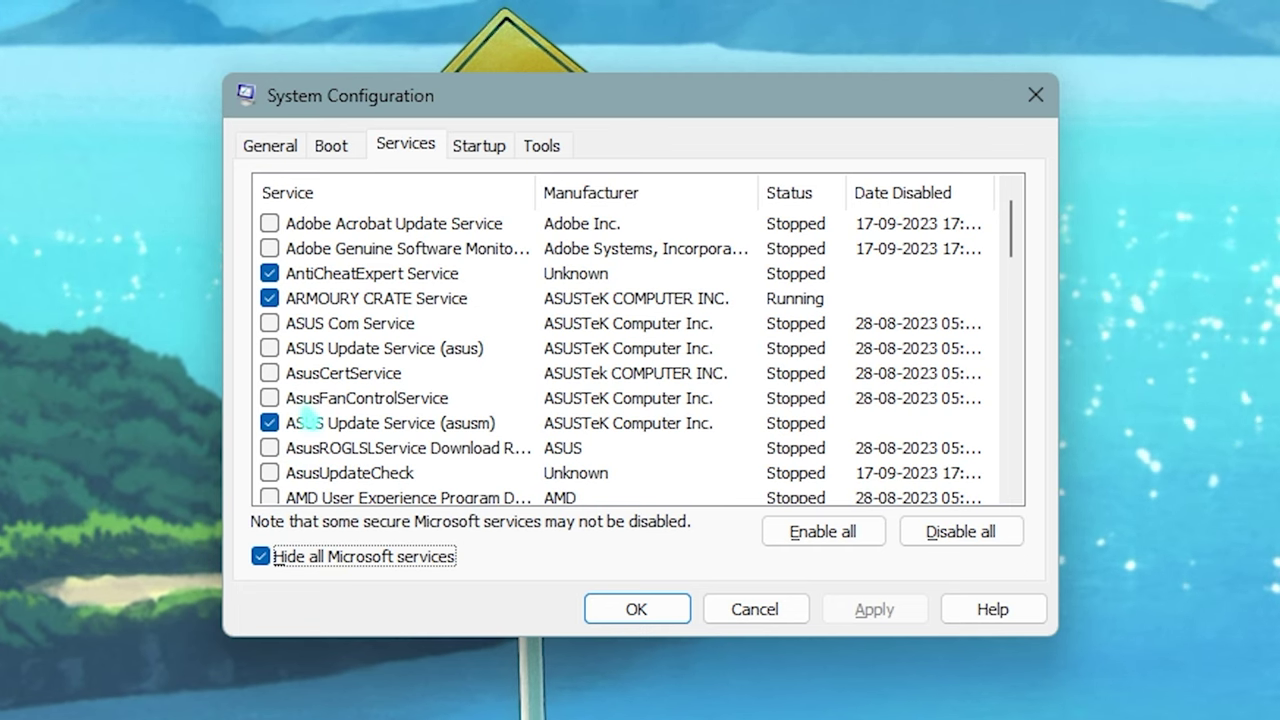
pyautogui.scroll(-2, 308, 421)
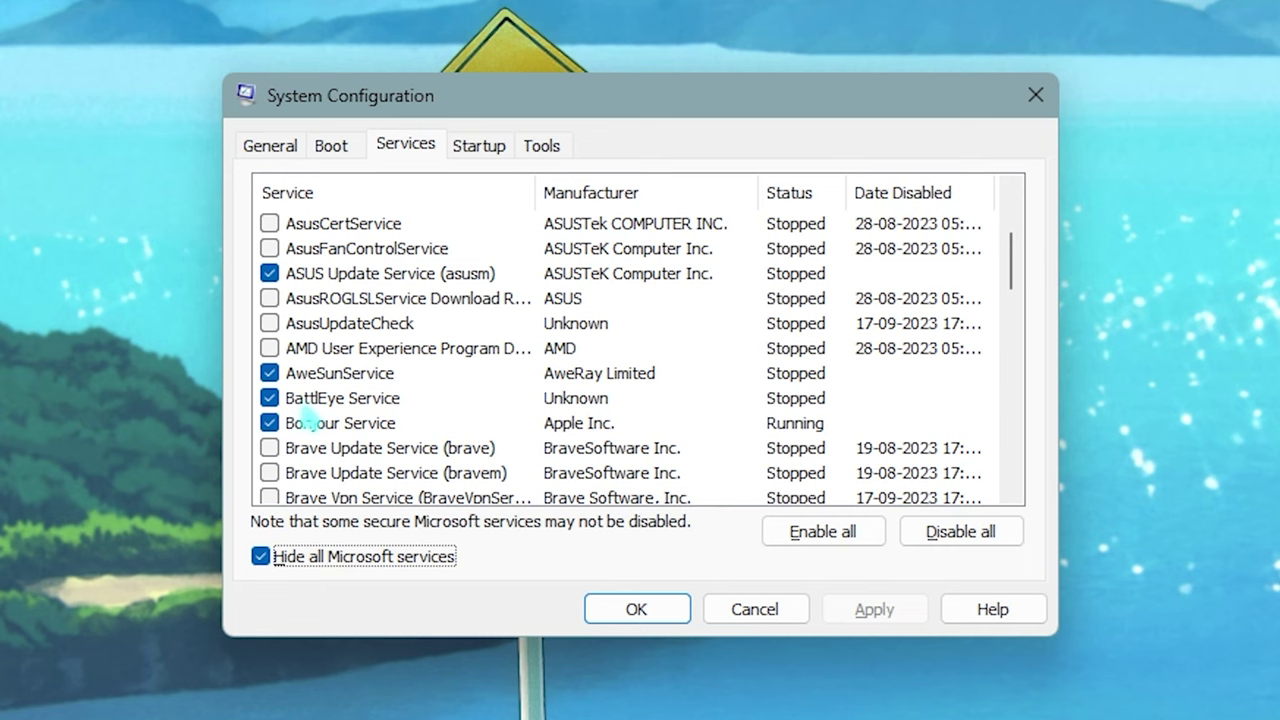
pyautogui.scroll(-2, 308, 421)
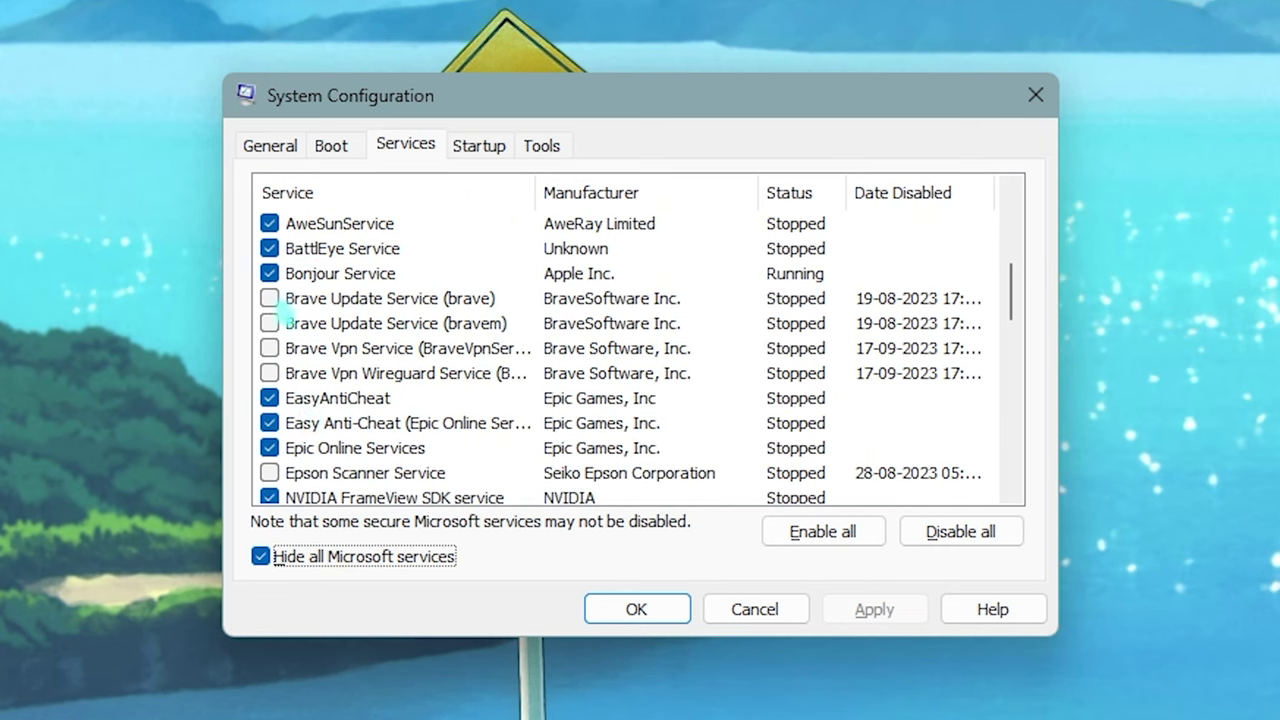
pyautogui.scroll(-2, 295, 370)
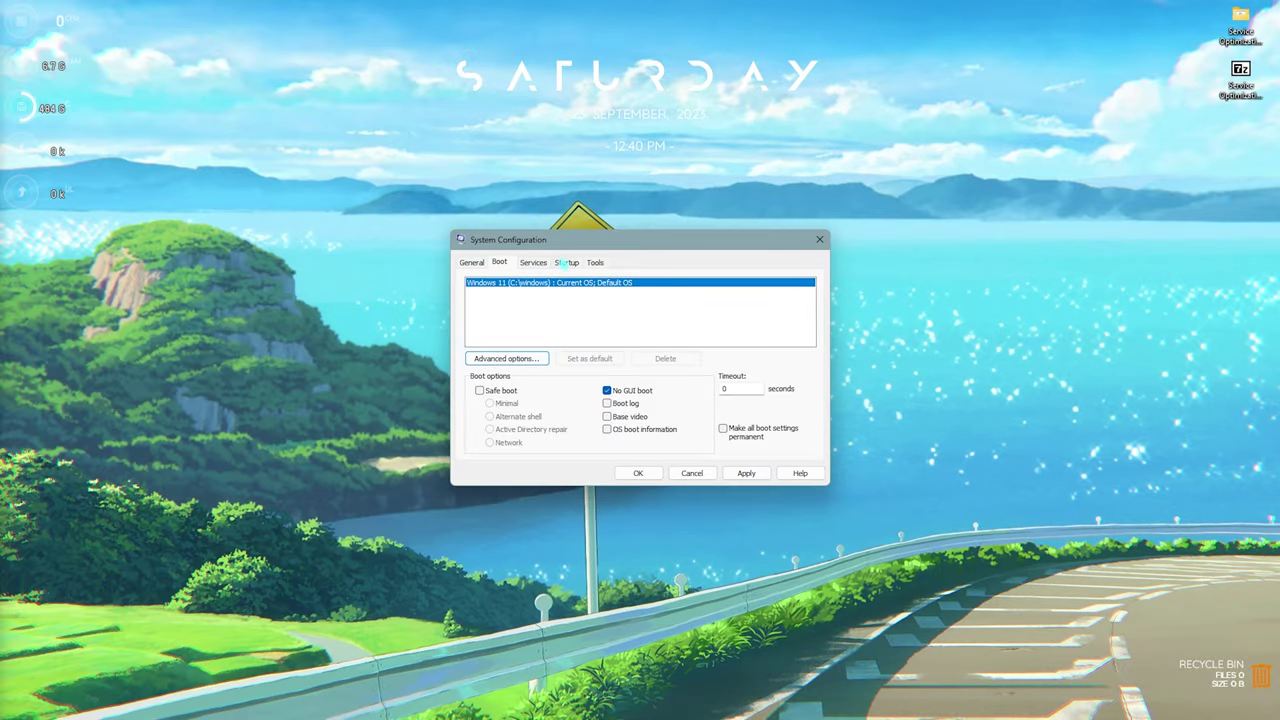
# Open Startup apps in Task Manager and review the enabled entries, selecting Terminal.
pyautogui.click(565, 262)
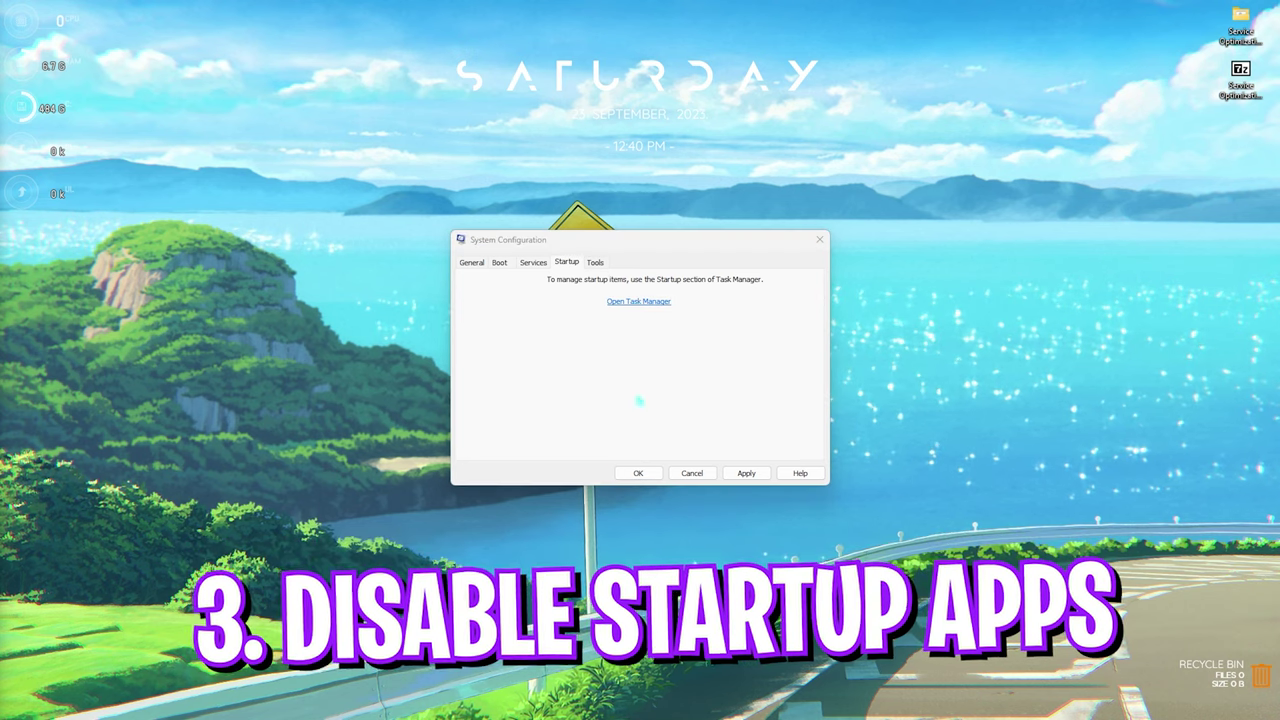
pyautogui.click(638, 301)
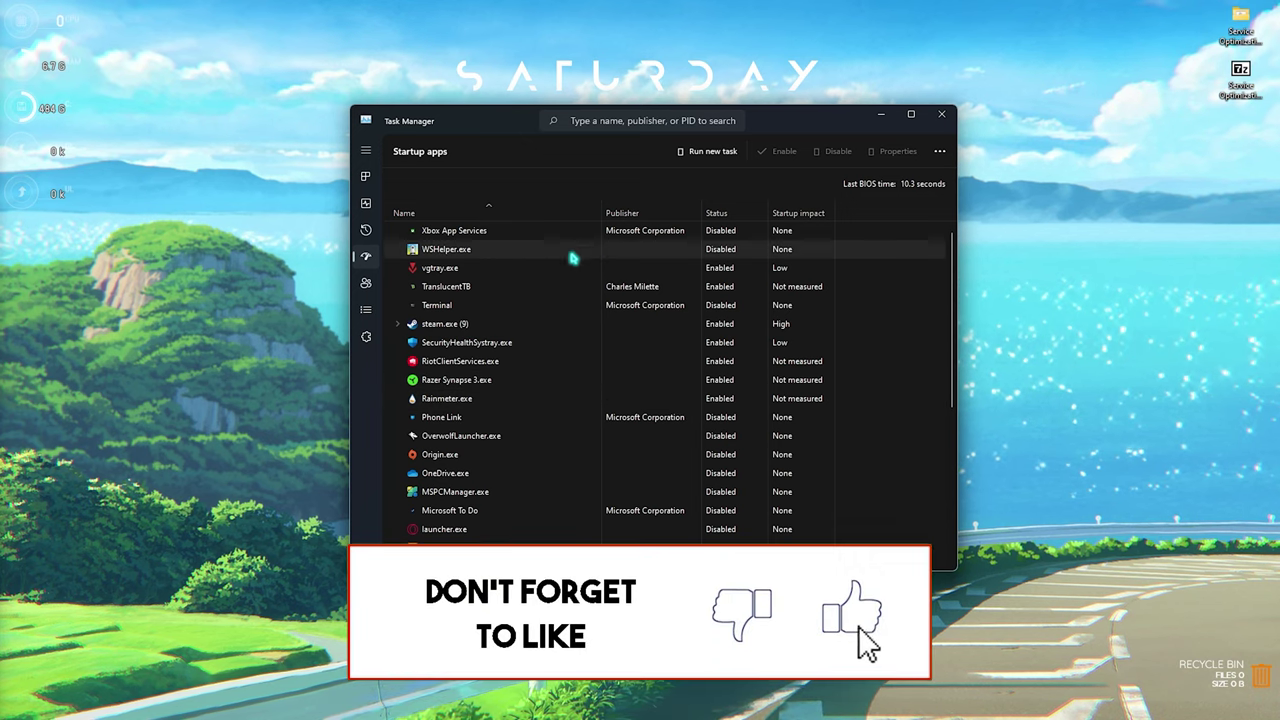
pyautogui.click(577, 305)
pyautogui.scroll(-2, 534, 443)
pyautogui.scroll(2, 614, 312)
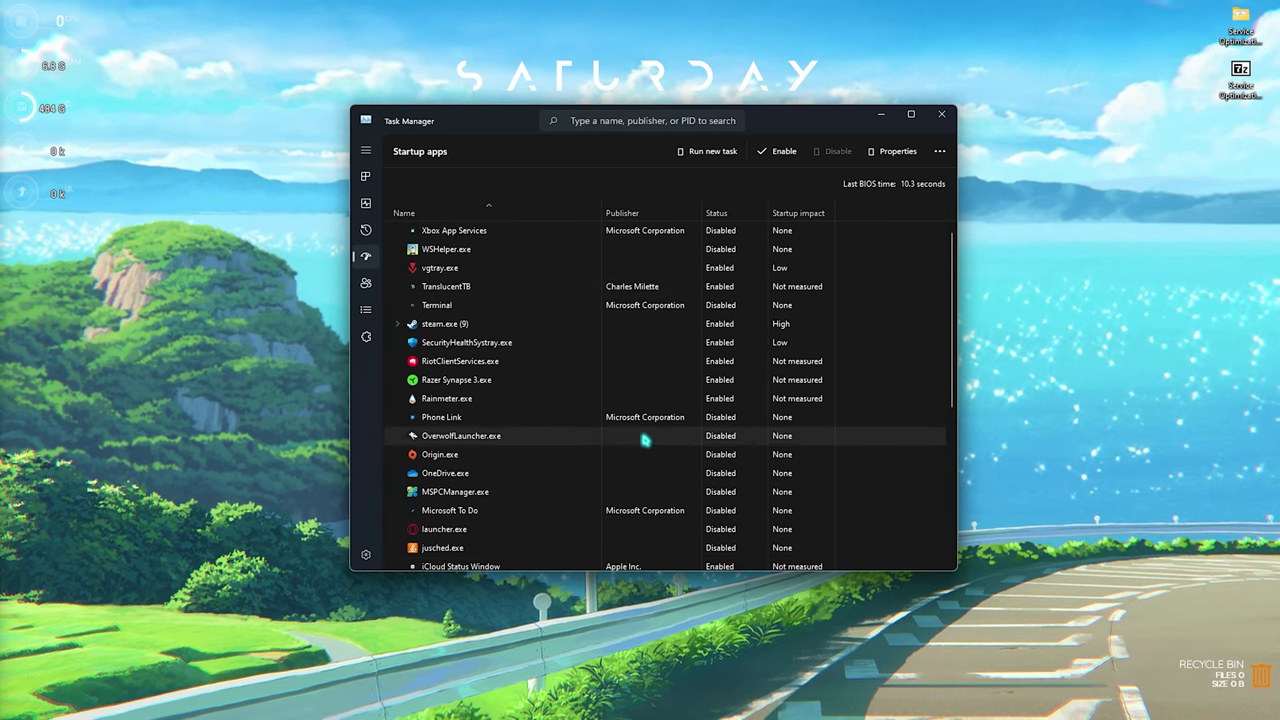
pyautogui.scroll(-1, 610, 475)
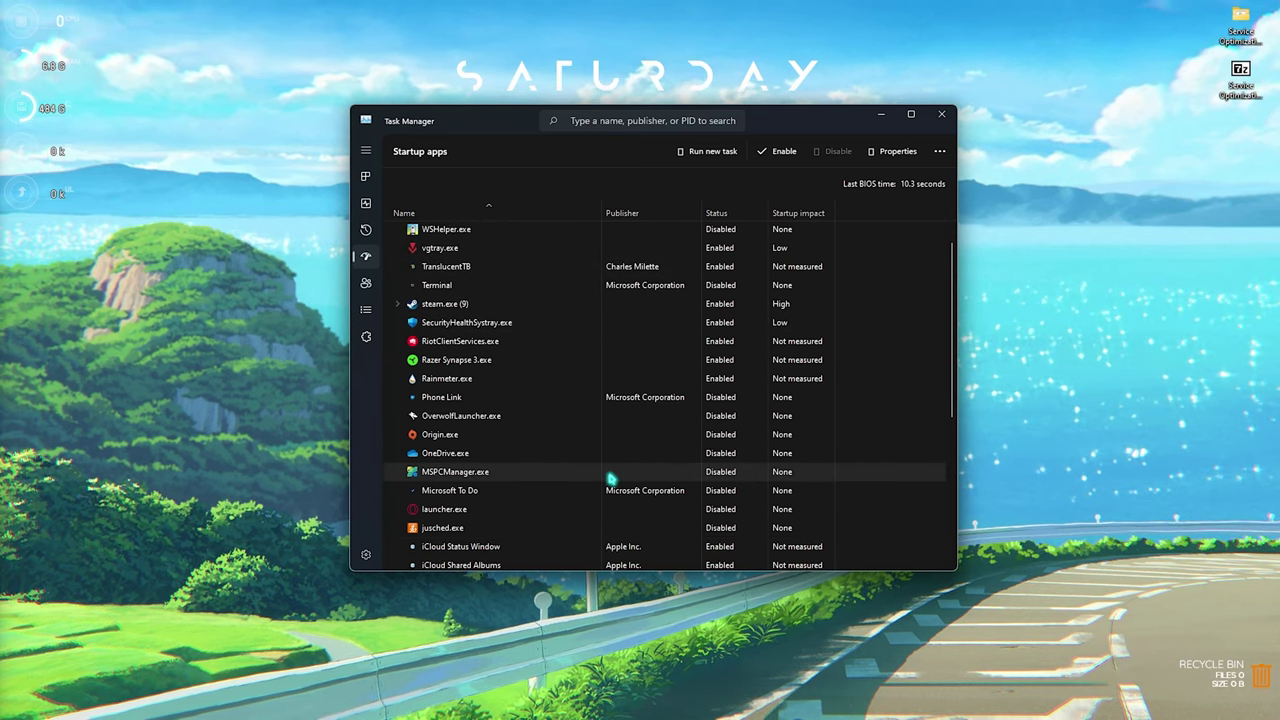
pyautogui.scroll(1, 445, 368)
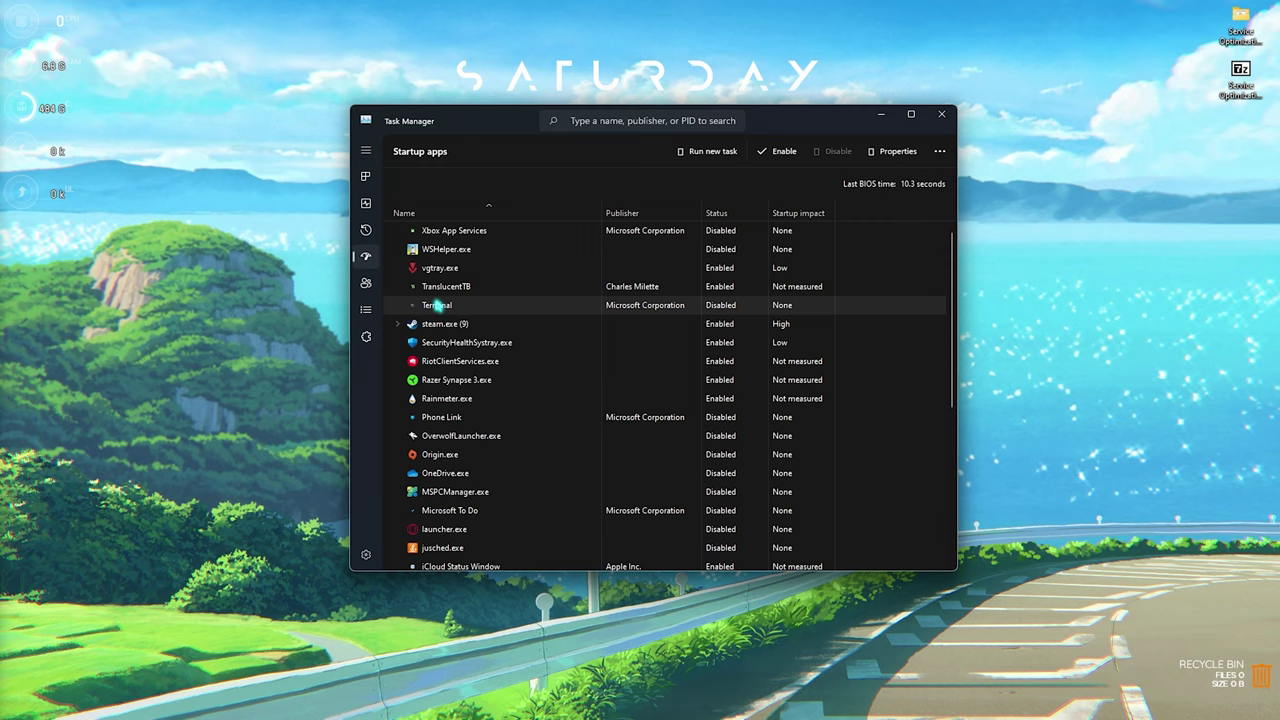
pyautogui.scroll(-2, 480, 300)
pyautogui.scroll(-6, 515, 380)
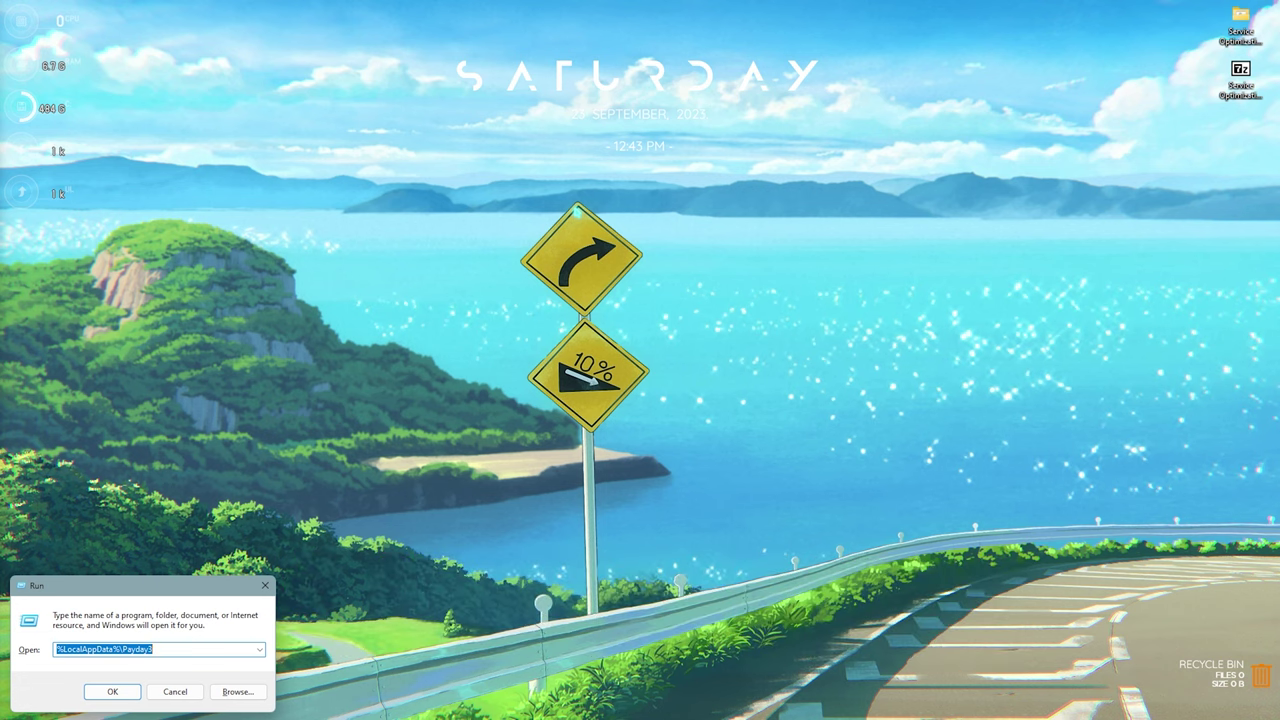
# Launch services.msc and scroll the services list to locate SysMain.
pyautogui.write('service')
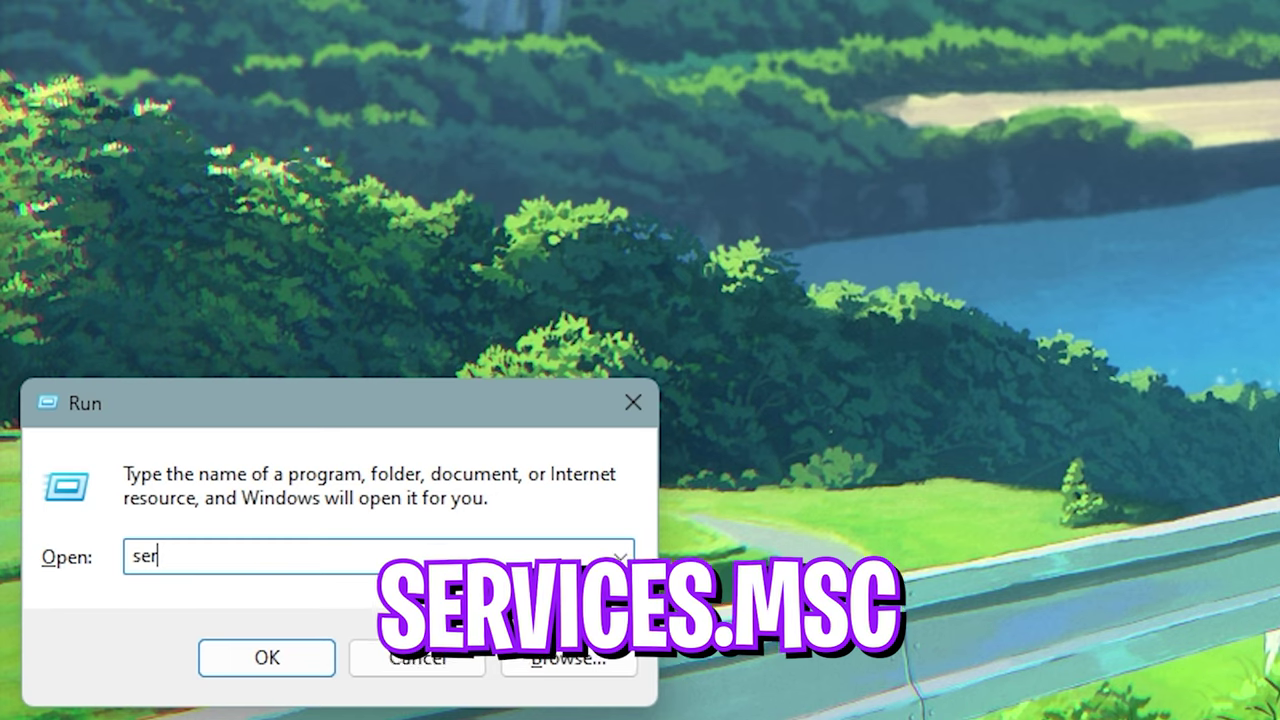
pyautogui.write('s')
pyautogui.write('.msc')
pyautogui.press('Return')
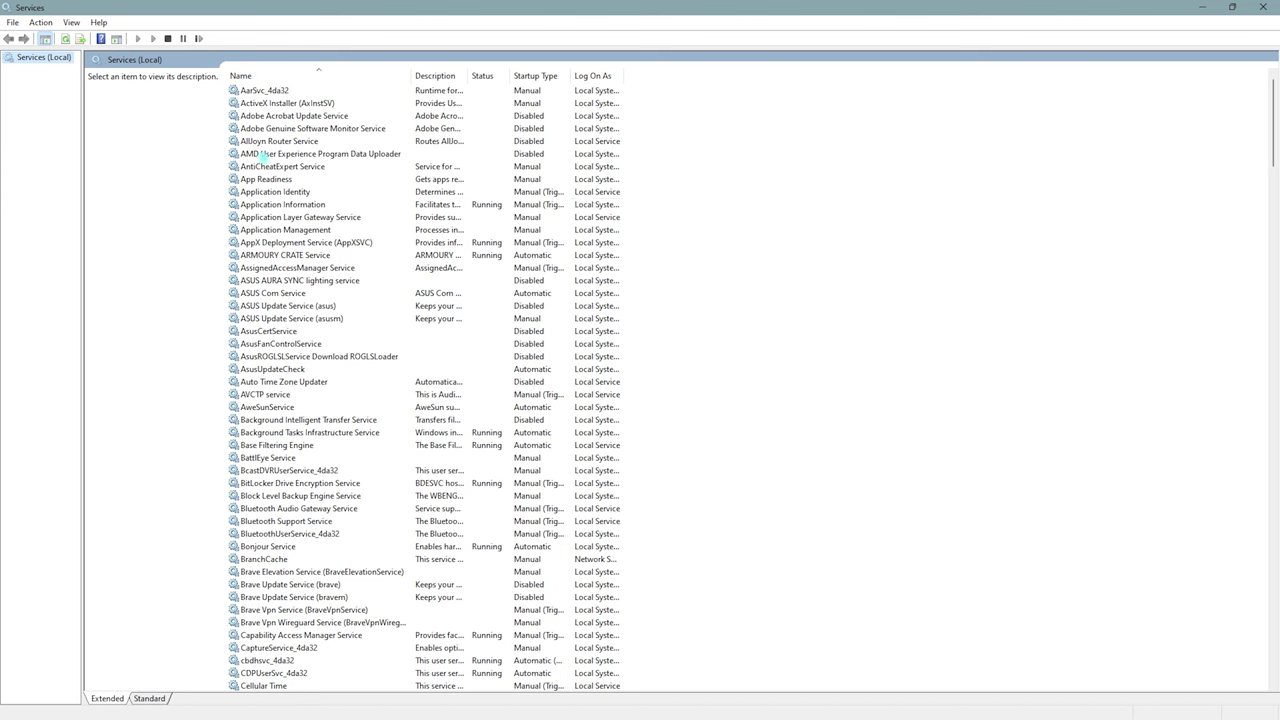
pyautogui.scroll(-2, 290, 186)
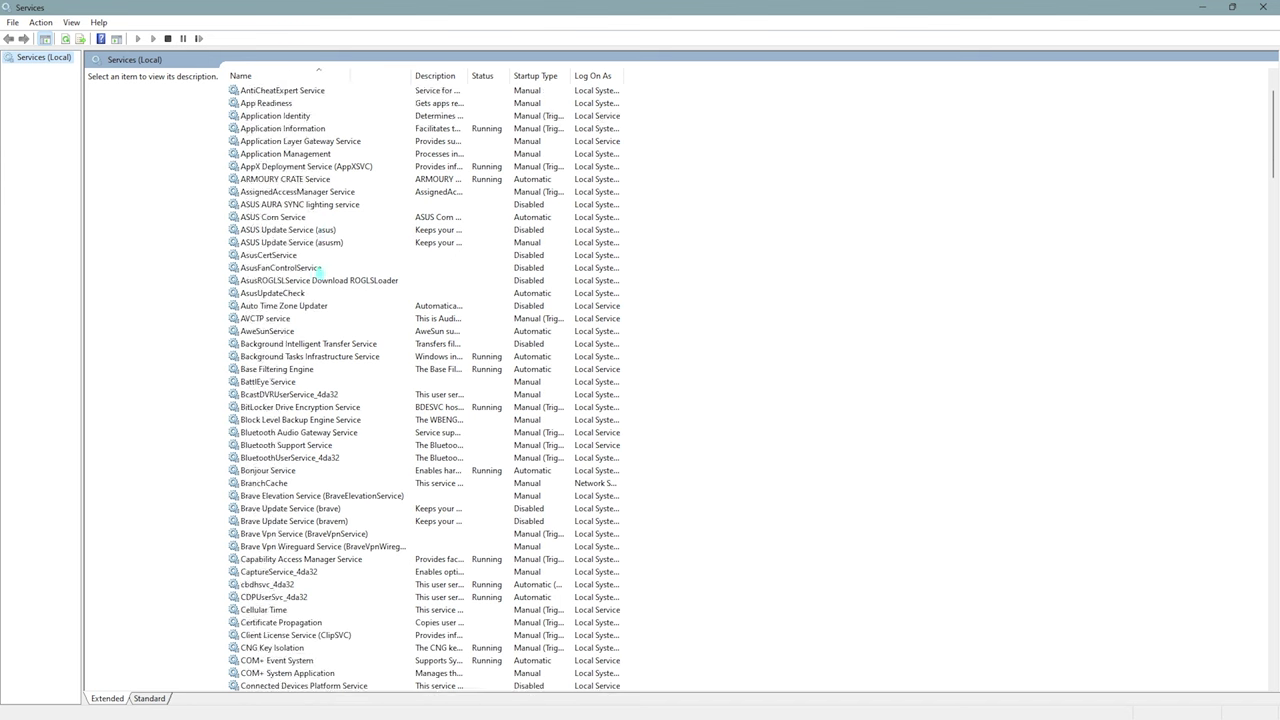
pyautogui.scroll(2, 318, 272)
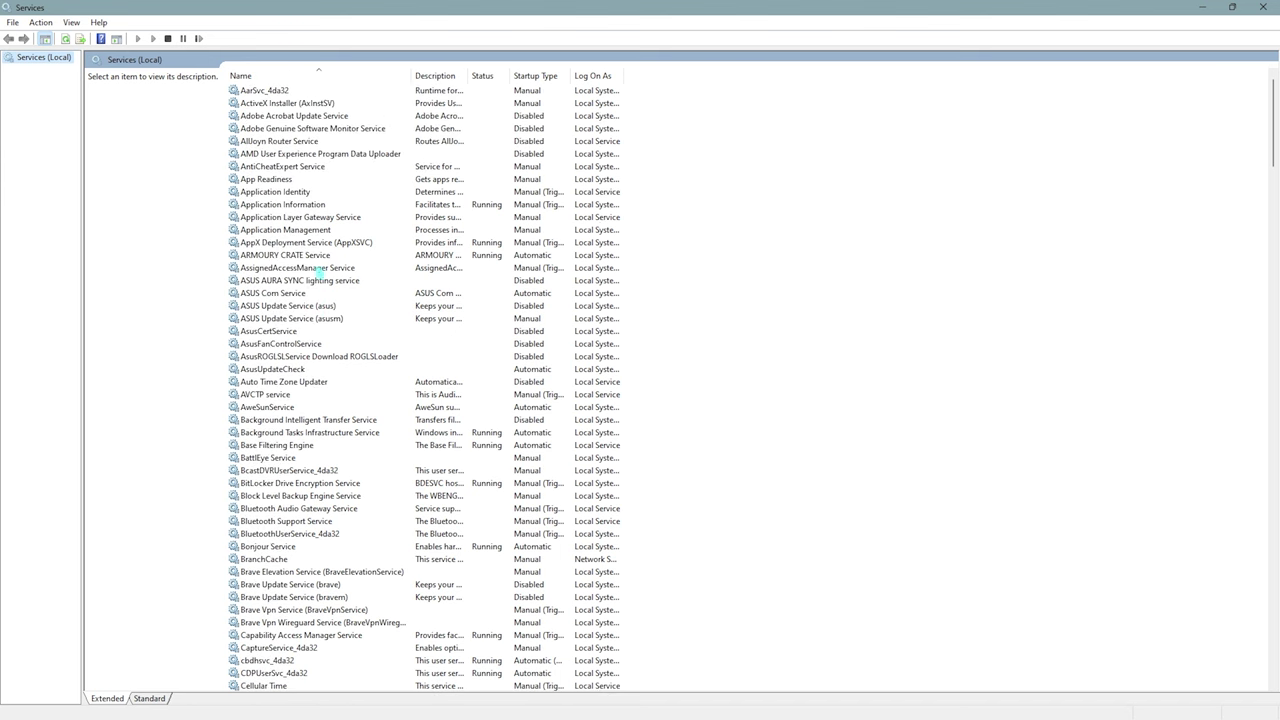
pyautogui.scroll(-13, 316, 268)
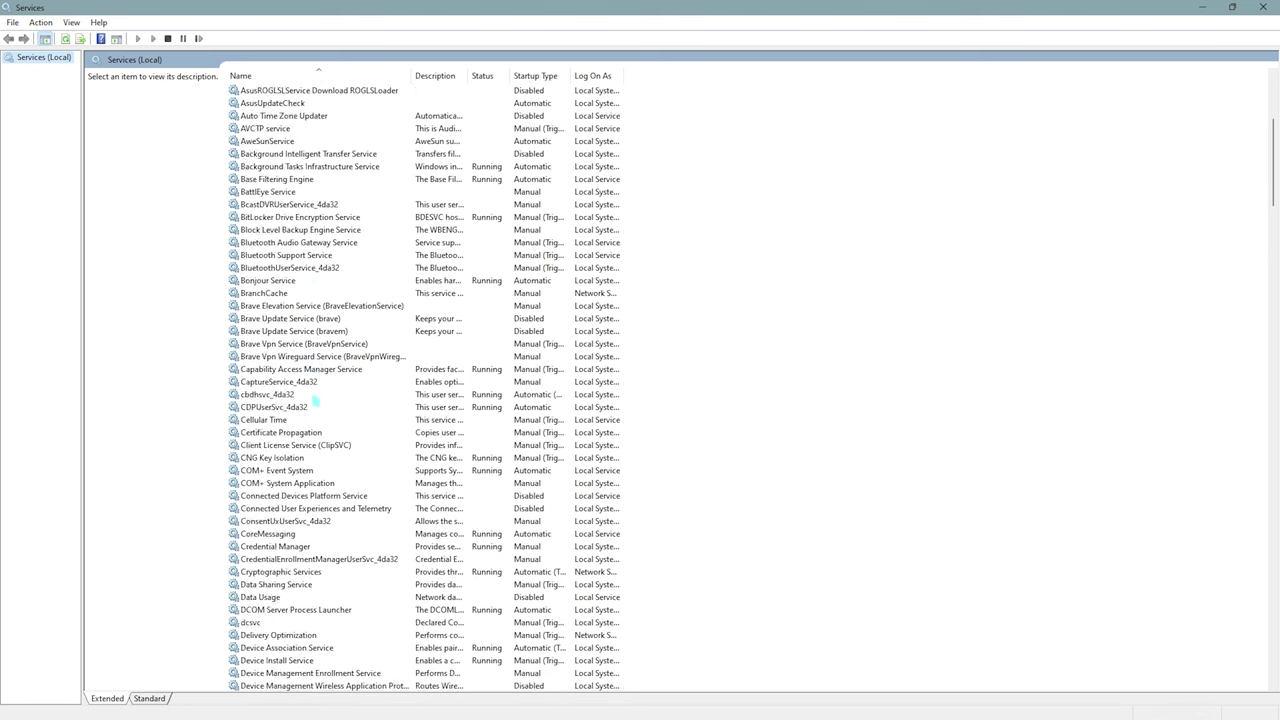
pyautogui.scroll(-20, 323, 383)
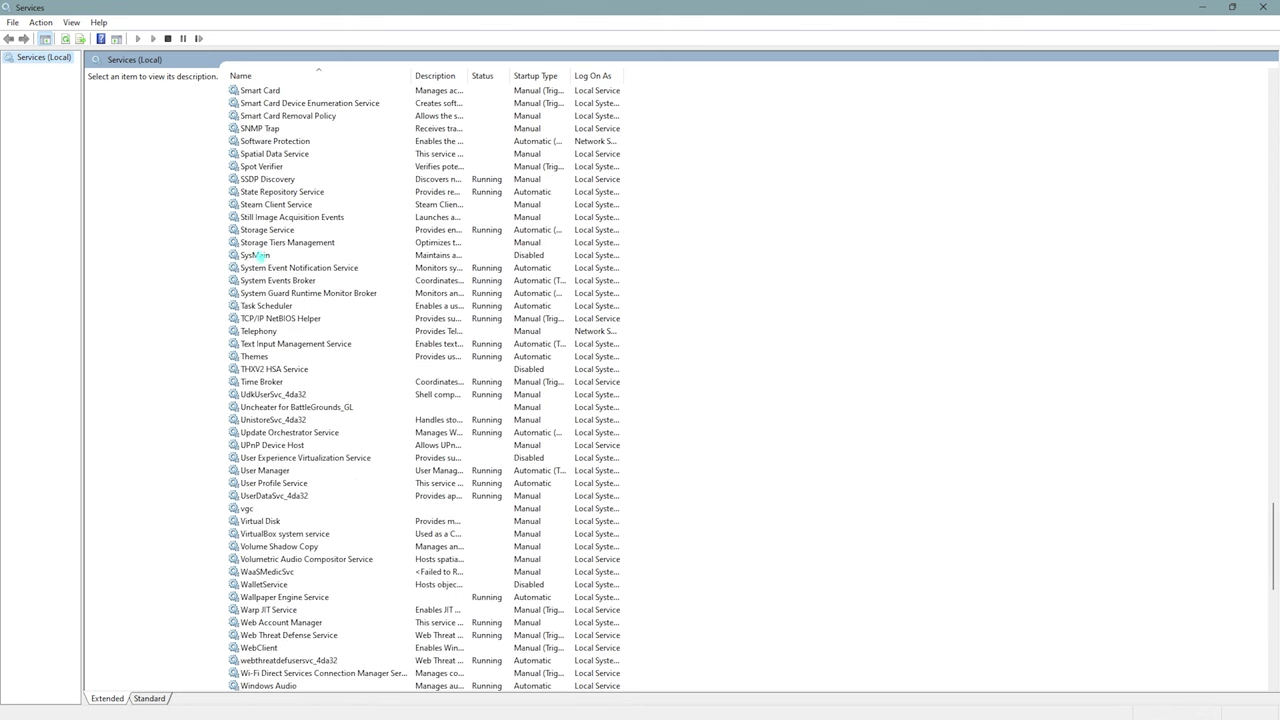
# Set SysMain's startup type to Disabled in its Properties and apply it.
pyautogui.click(256, 256)
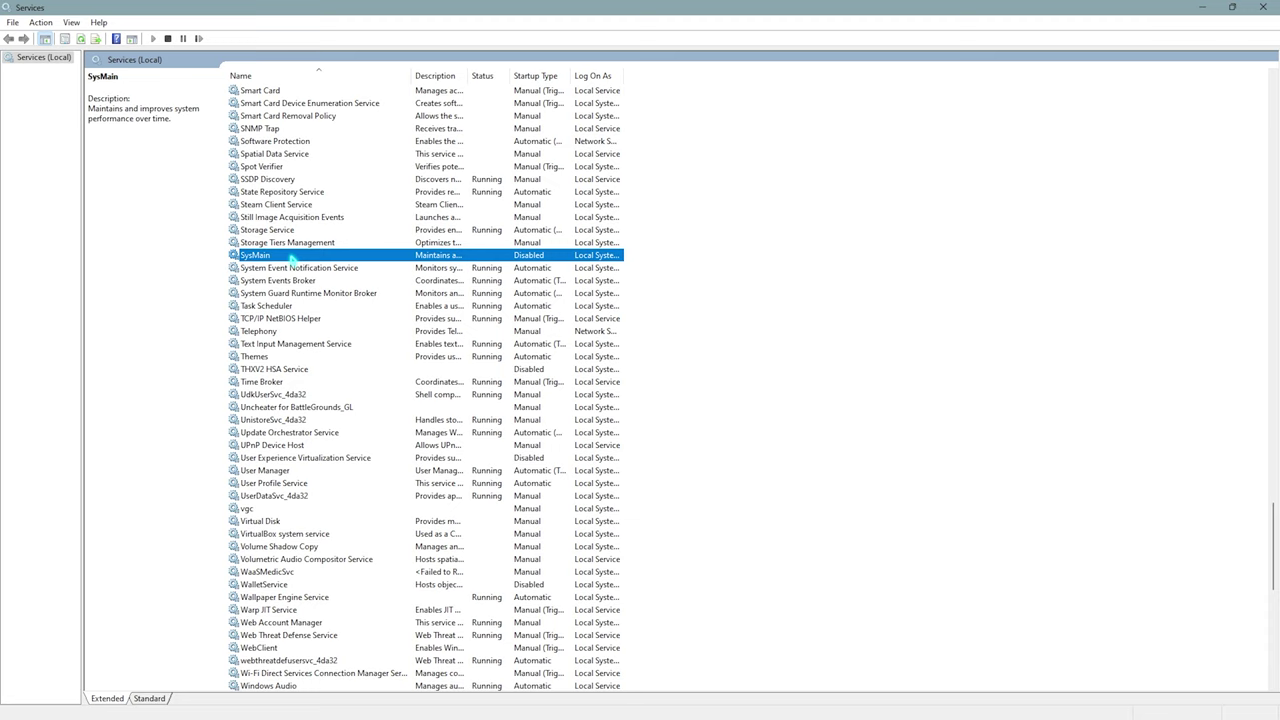
pyautogui.rightClick(292, 258)
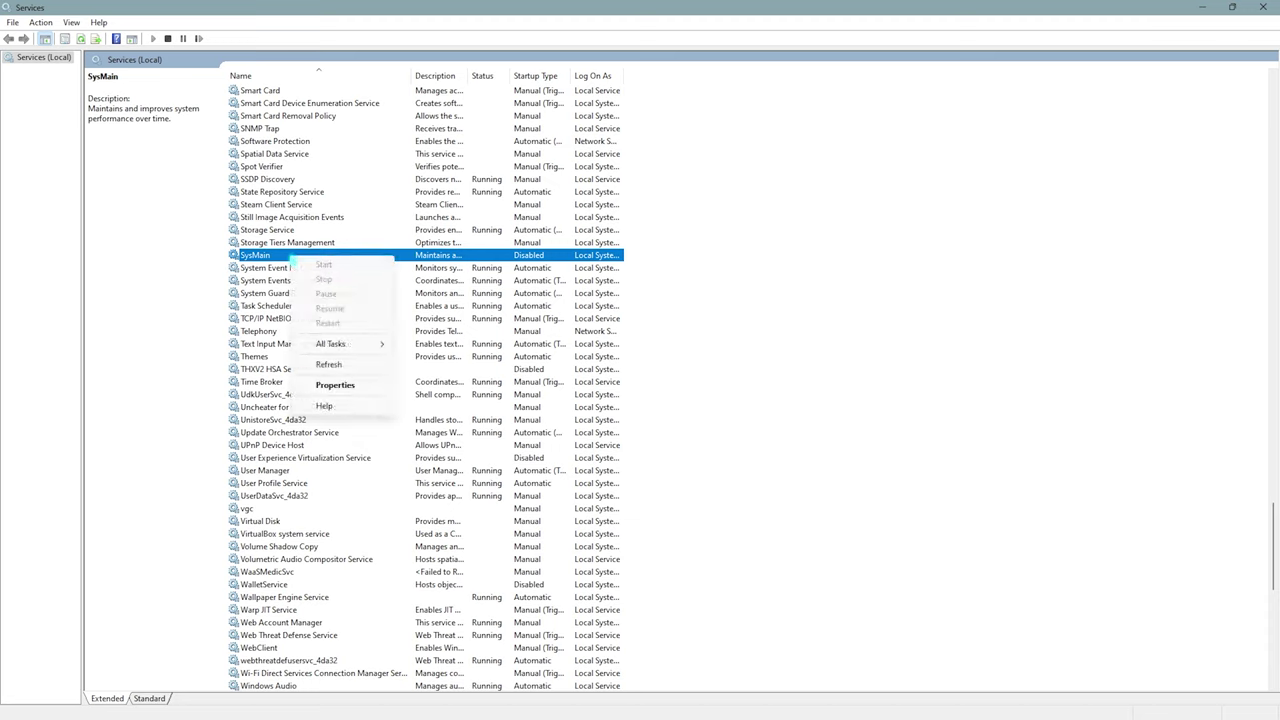
pyautogui.click(355, 386)
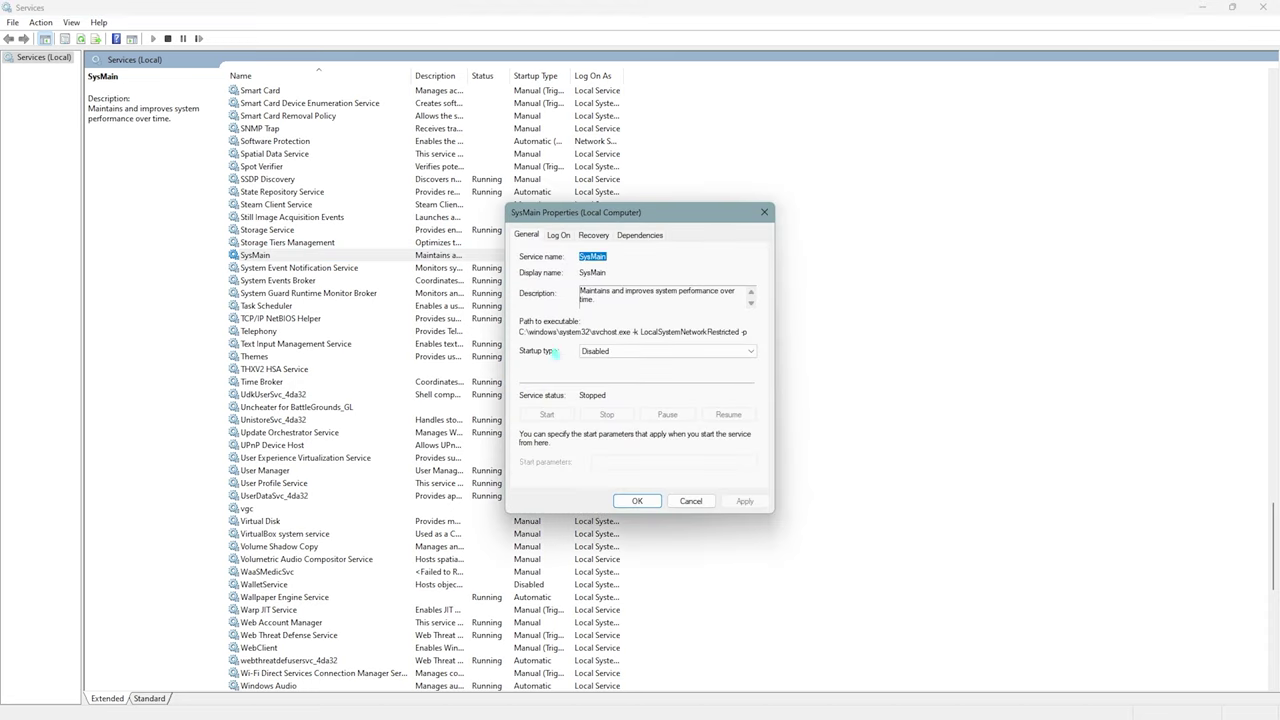
pyautogui.click(600, 351)
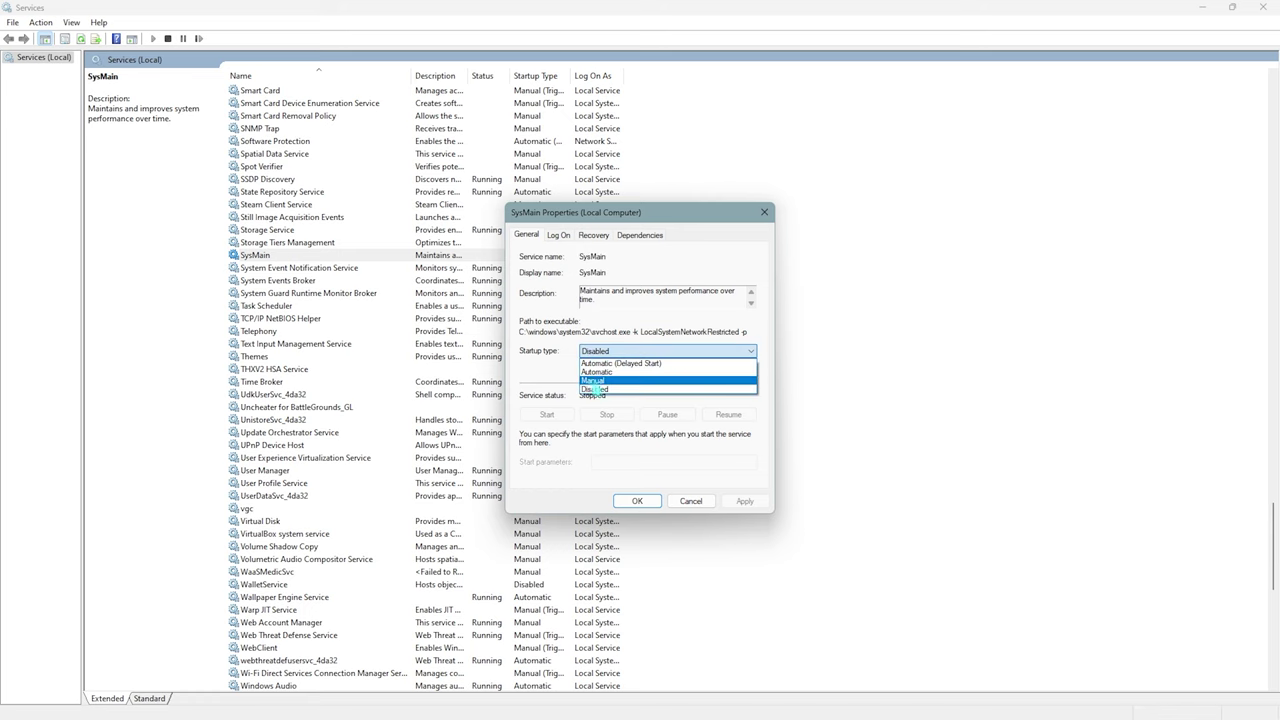
pyautogui.click(600, 391)
pyautogui.click(632, 502)
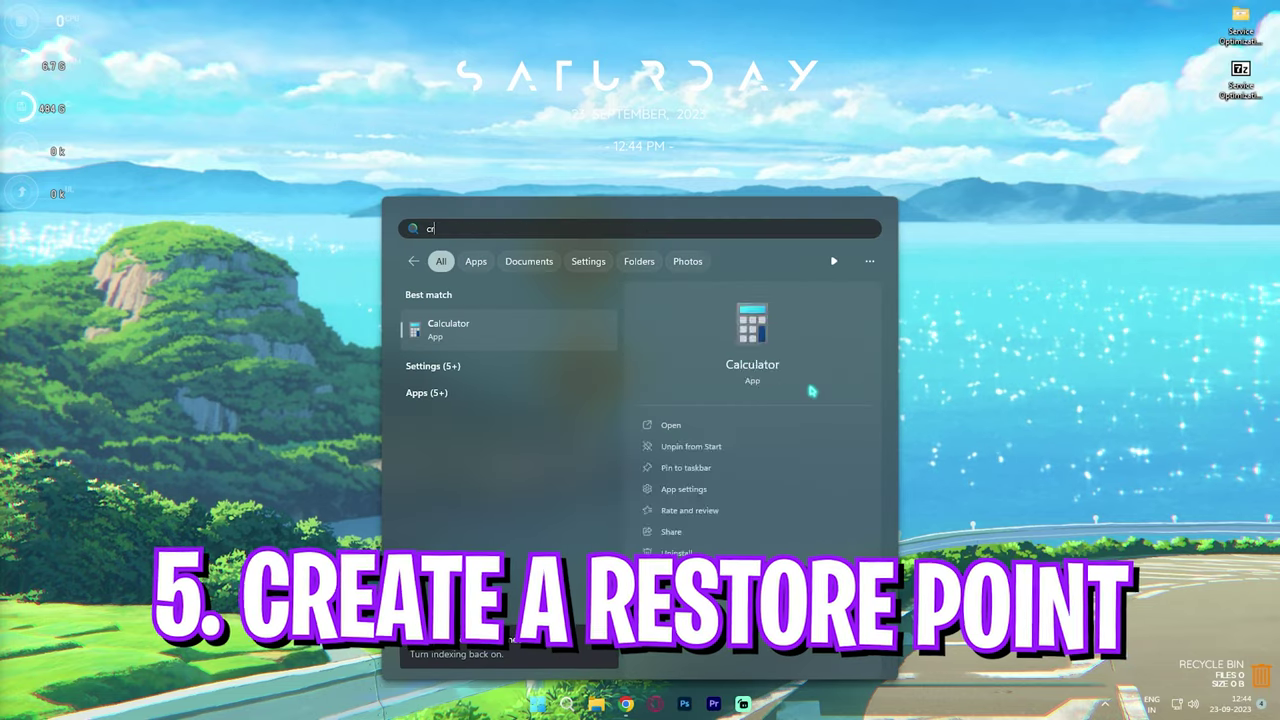
# Create a restore point for Local Disk (C:) with the description 'Services'.
pyautogui.click(812, 391)
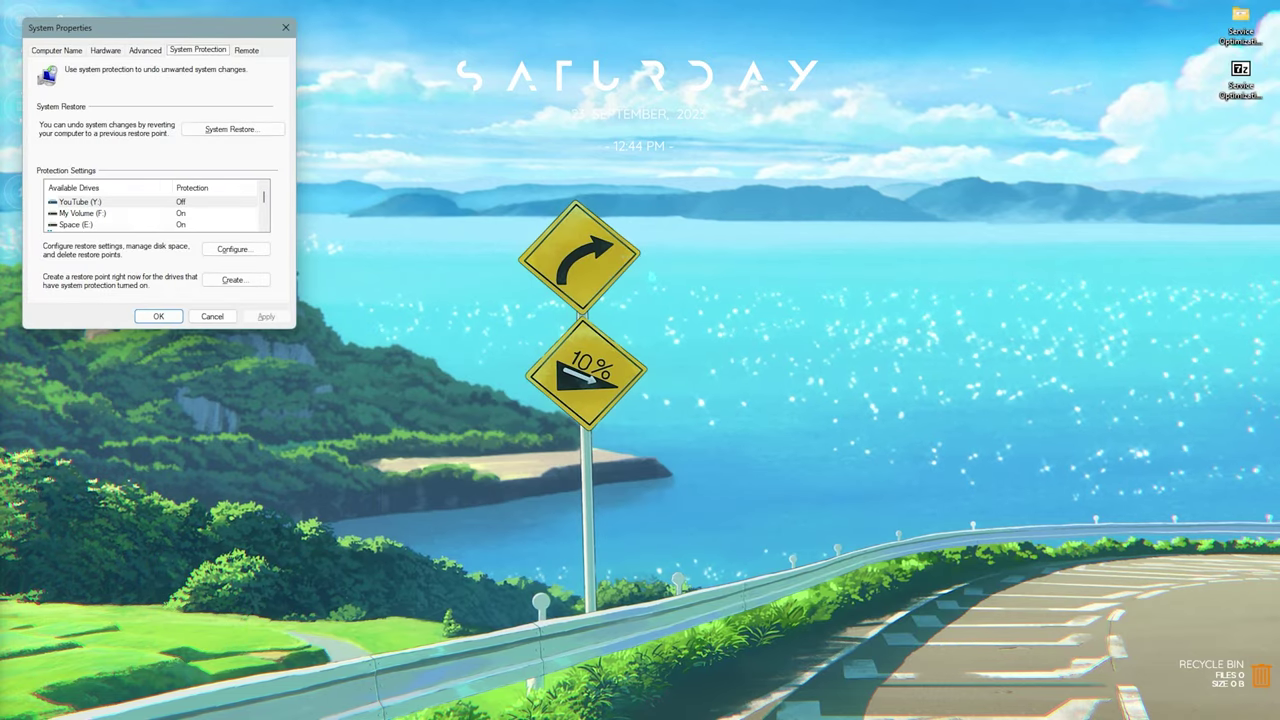
pyautogui.scroll(-1, 173, 213)
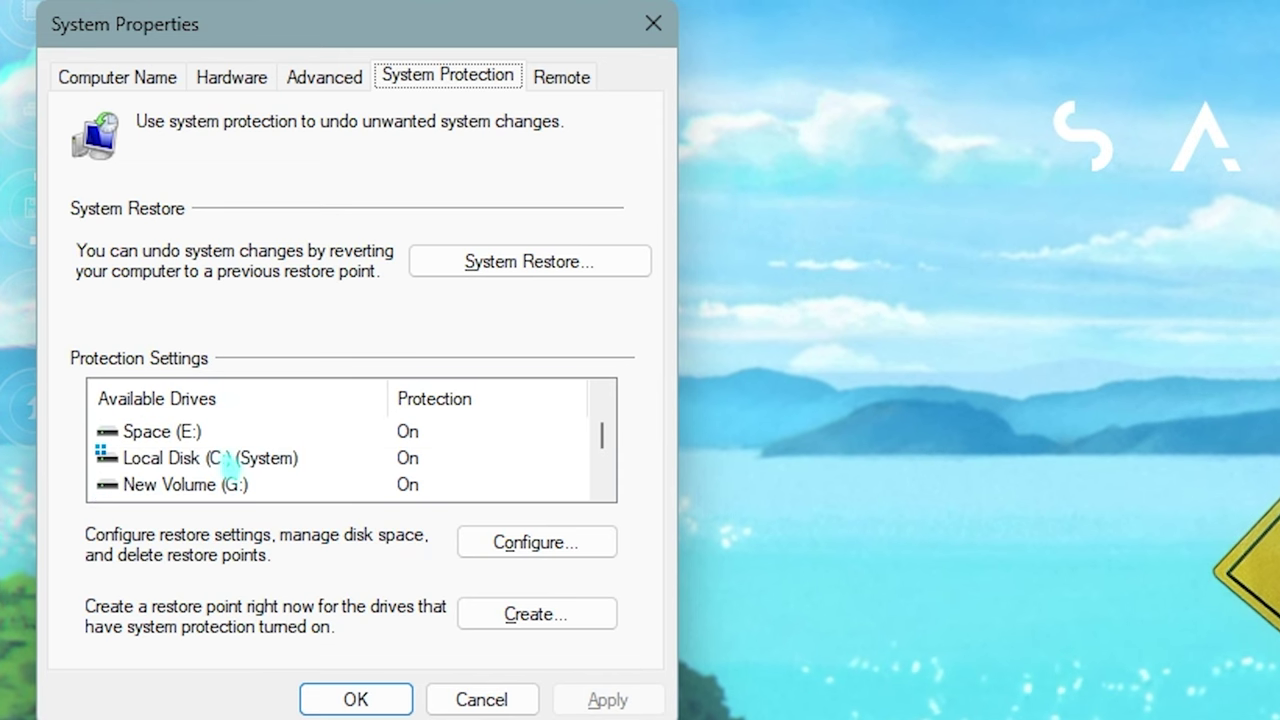
pyautogui.click(173, 213)
pyautogui.click(240, 281)
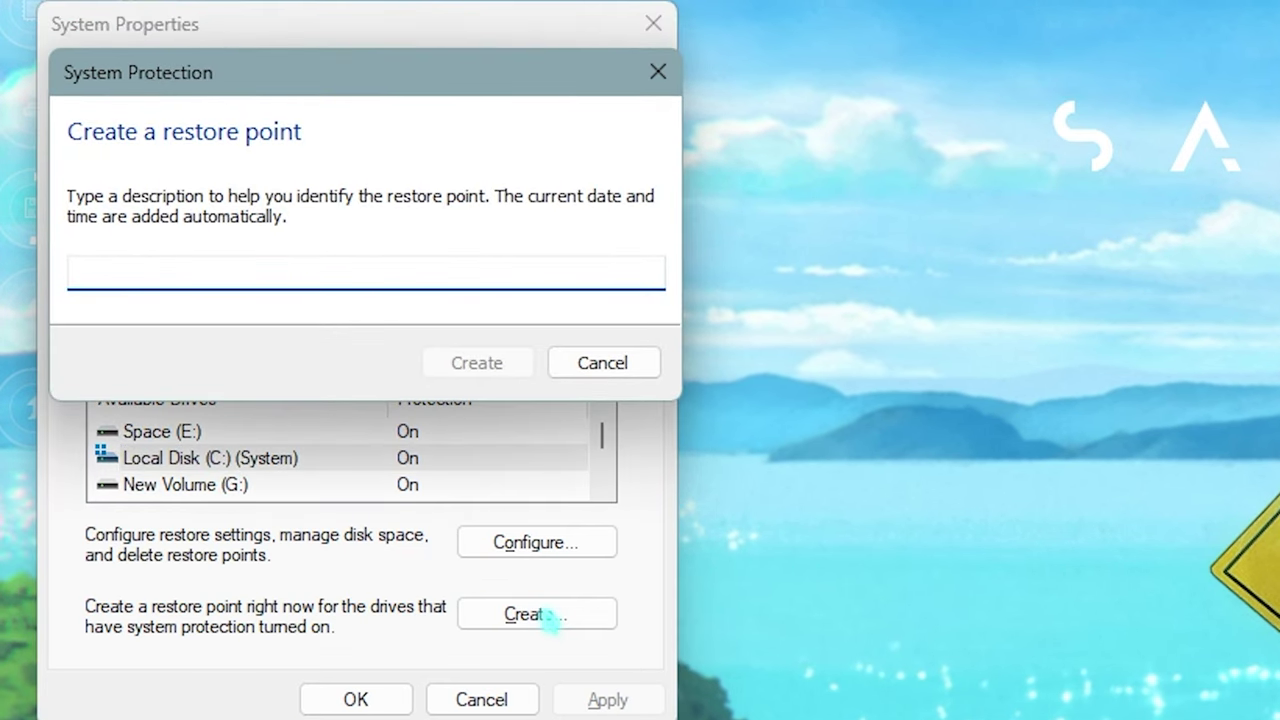
pyautogui.write('Serv')
pyautogui.write('ices')
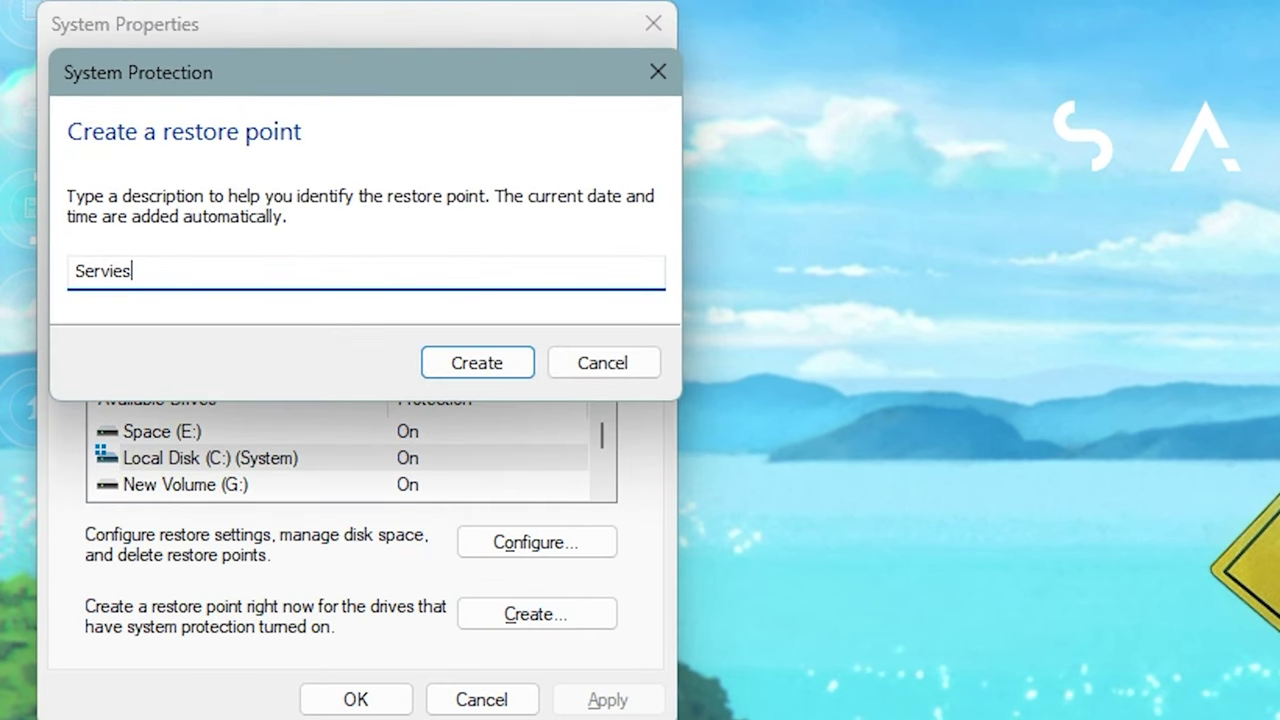
pyautogui.click(210, 172)
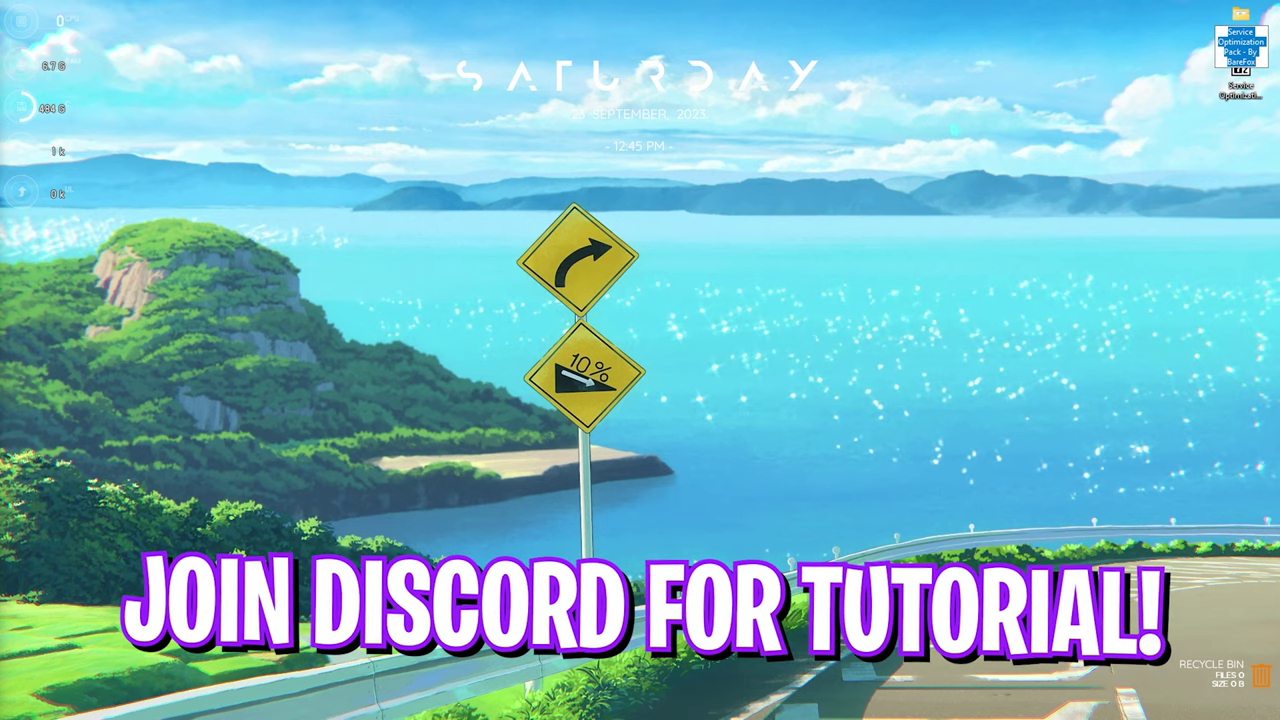
# Open the Service Optimization Pack folder maximized and run Disable Memory Compression.cmd as administrator.
pyautogui.press('Return')
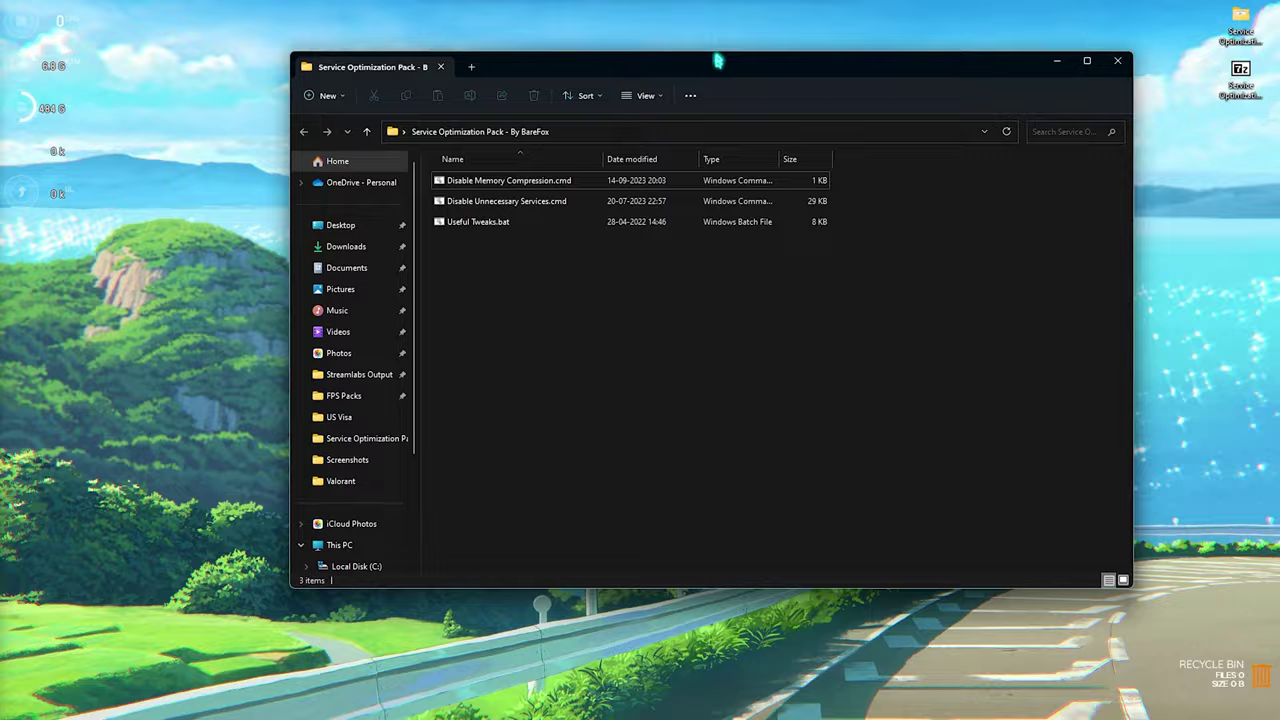
pyautogui.doubleClick(720, 57)
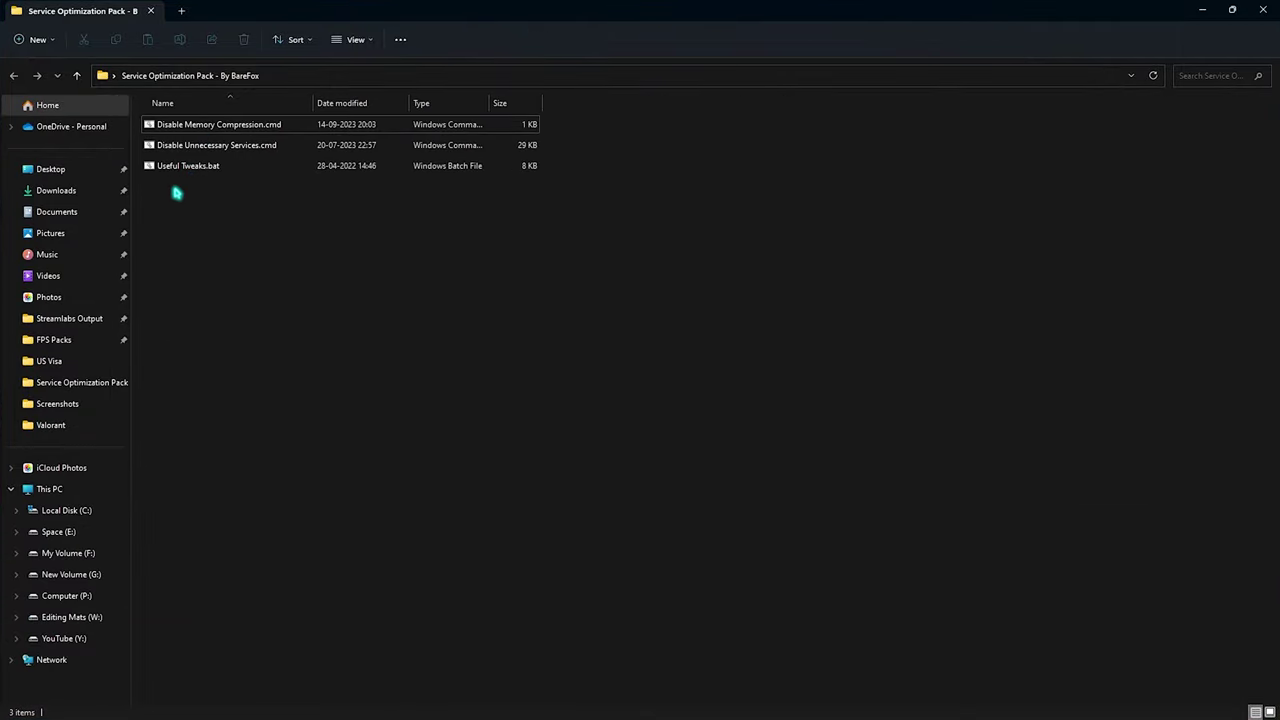
pyautogui.rightClick(165, 126)
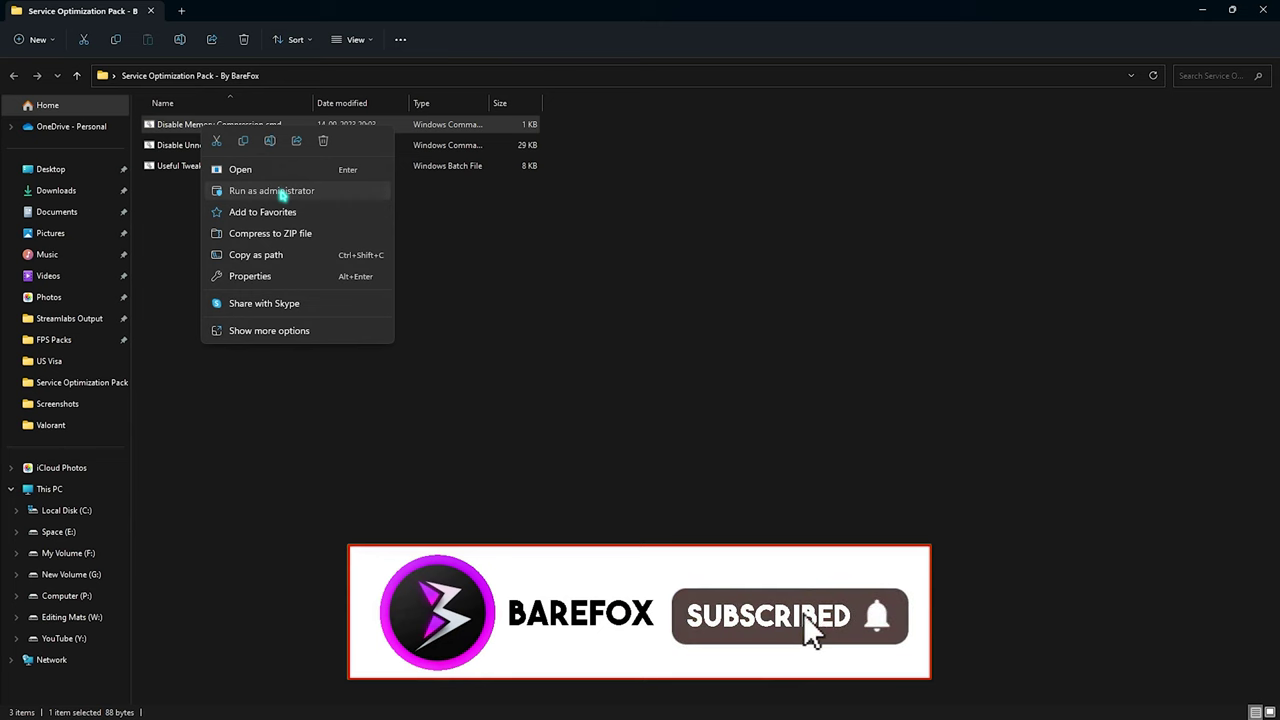
pyautogui.click(283, 192)
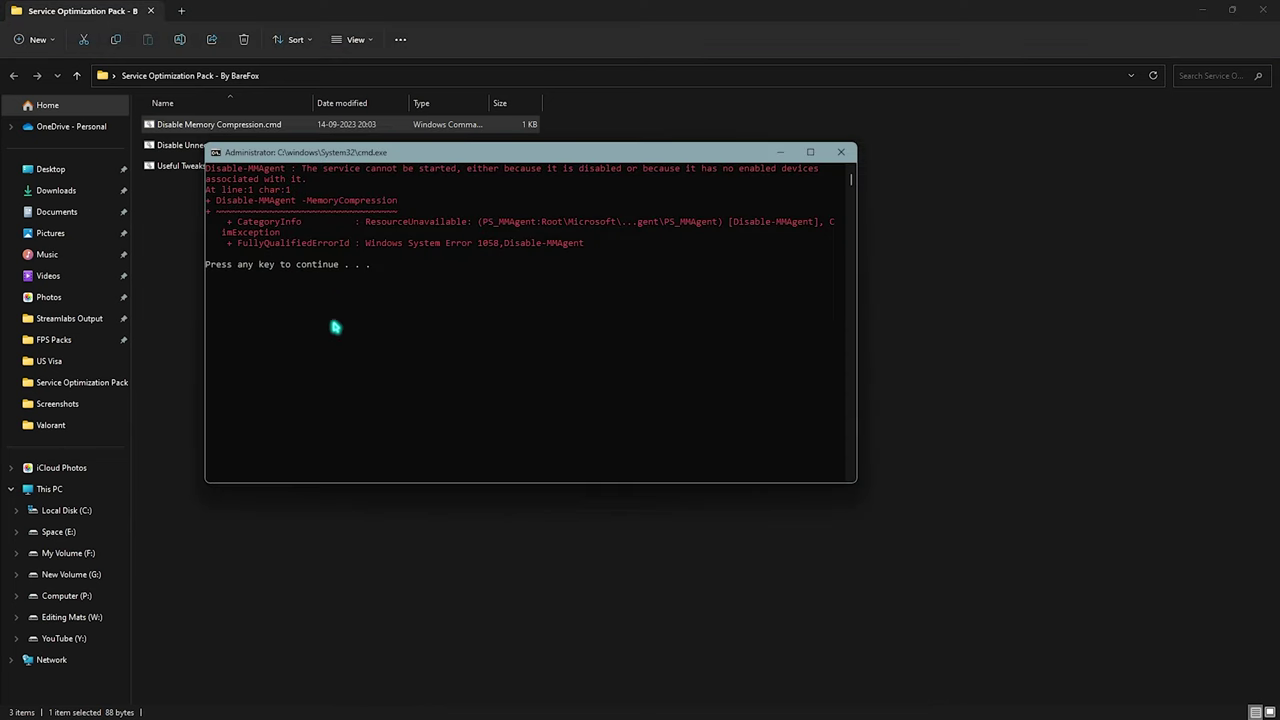
# Close the previous console, run Disable Unnecessary Services.cmd as administrator, and answer 'yes' to continue.
pyautogui.click(840, 152)
pyautogui.click(208, 147)
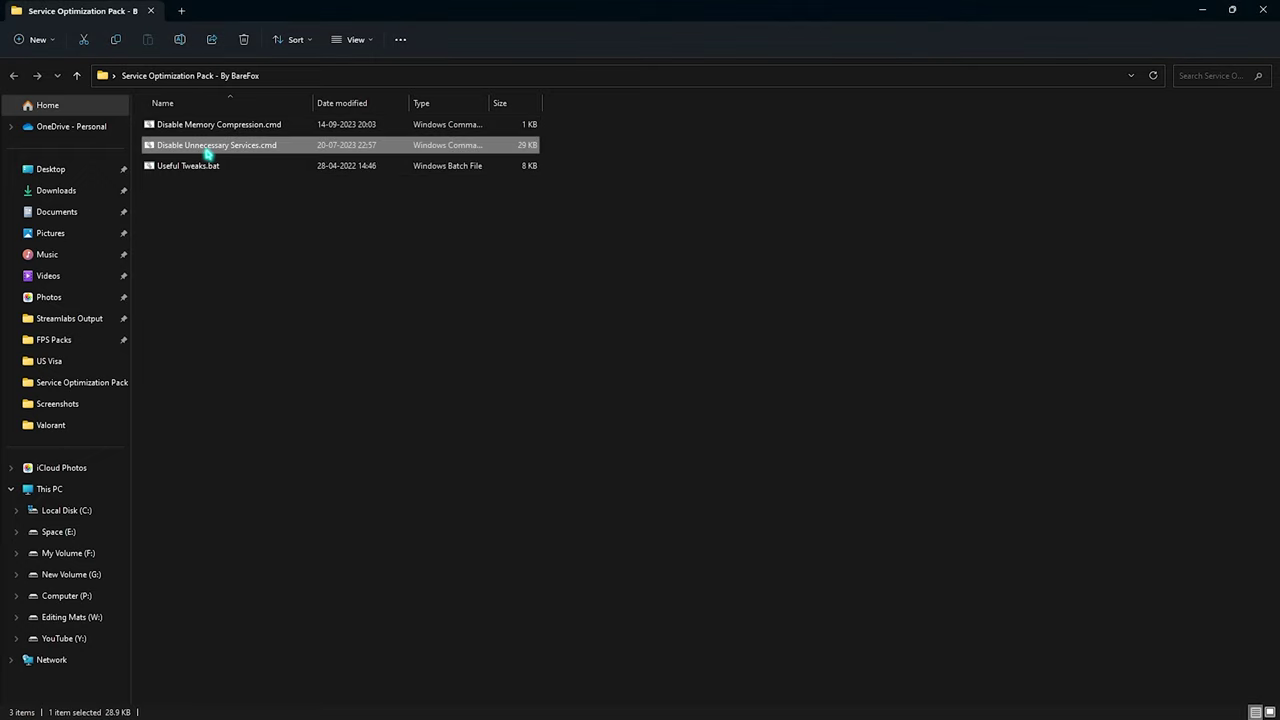
pyautogui.rightClick(208, 150)
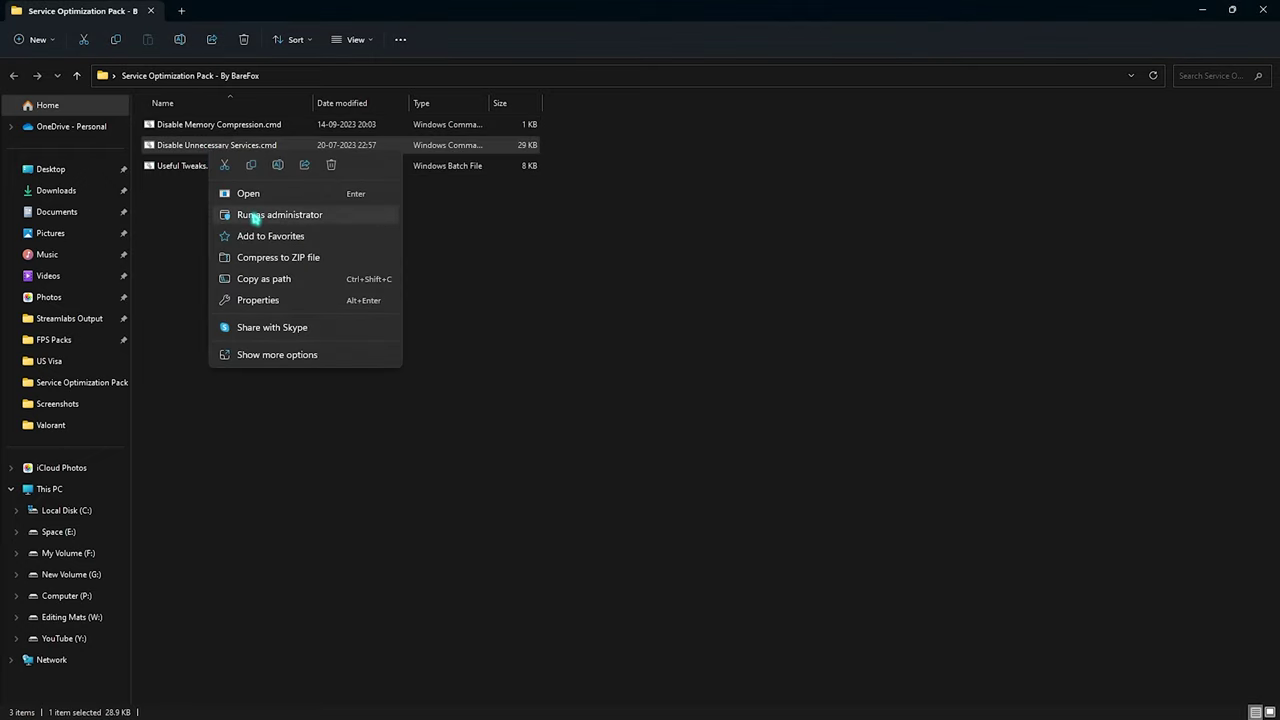
pyautogui.click(255, 216)
pyautogui.moveTo(340, 204); pyautogui.dragTo(418, 204)
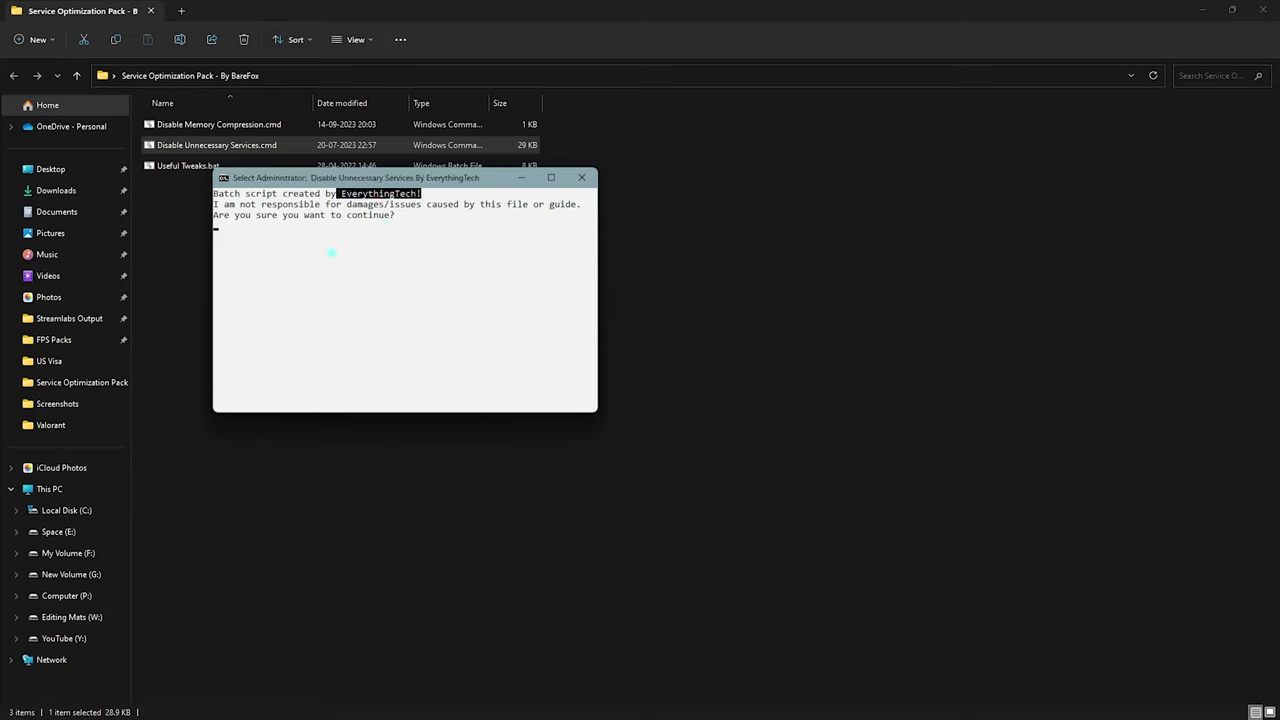
pyautogui.click(327, 246)
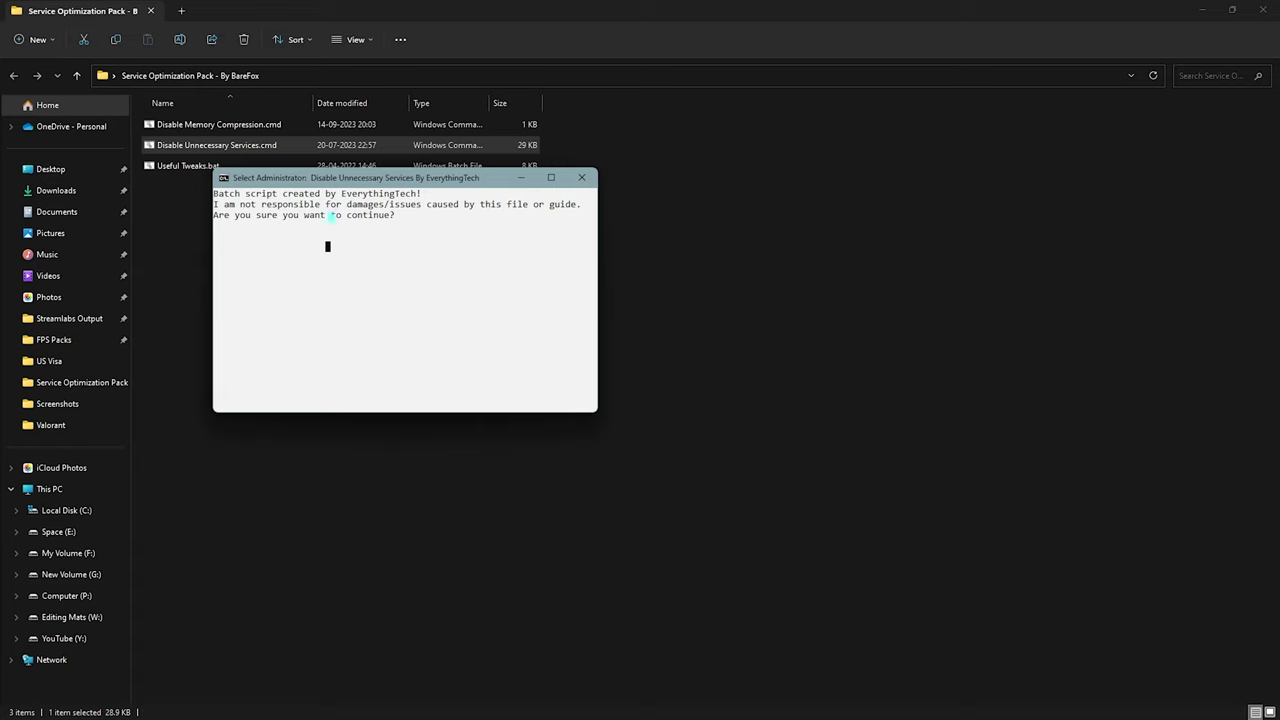
pyautogui.write('yes')
pyautogui.press('Return')
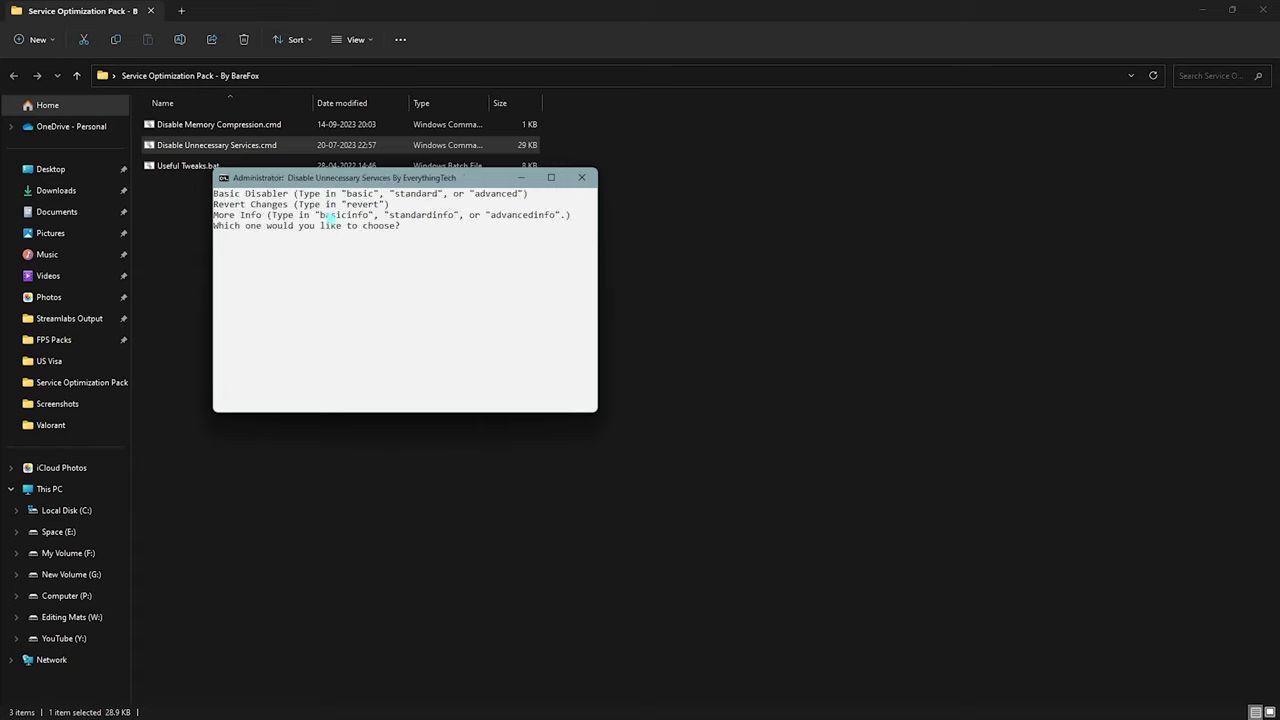
# Choose the script's standard service disabler option by entering 'st'.
pyautogui.click(220, 193)
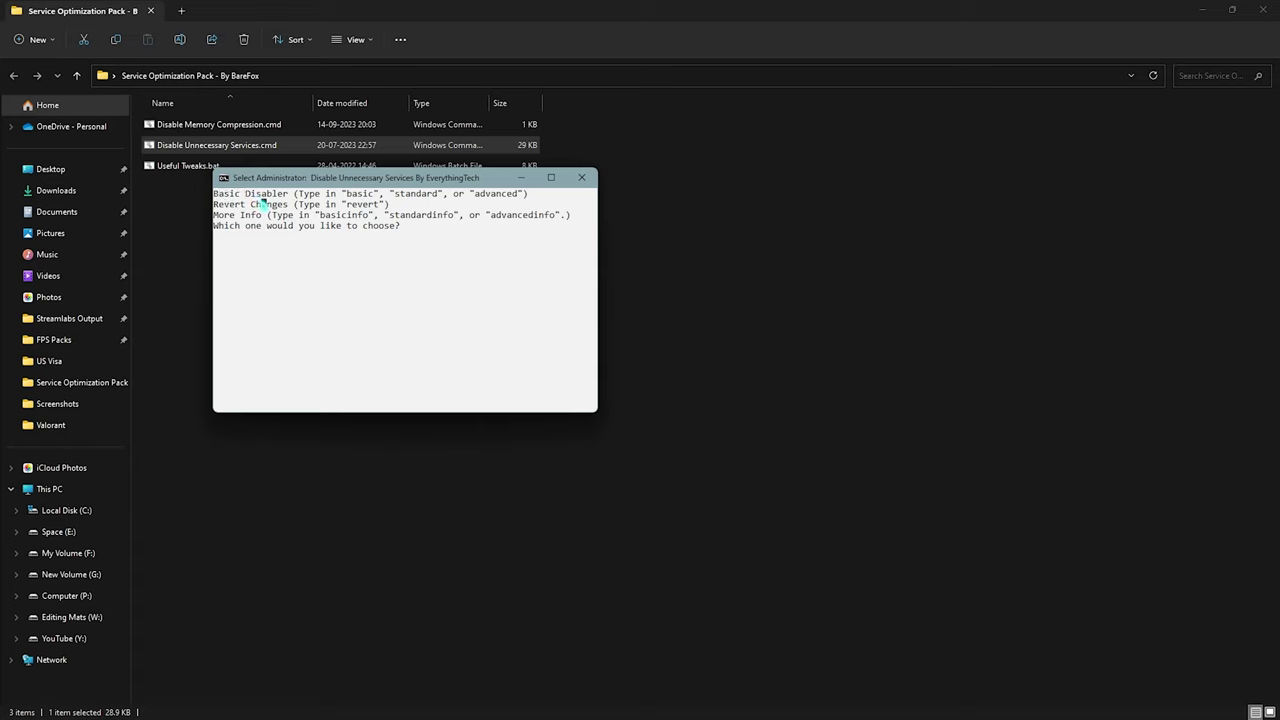
pyautogui.moveTo(395, 193); pyautogui.dragTo(518, 195)
pyautogui.write('standard')
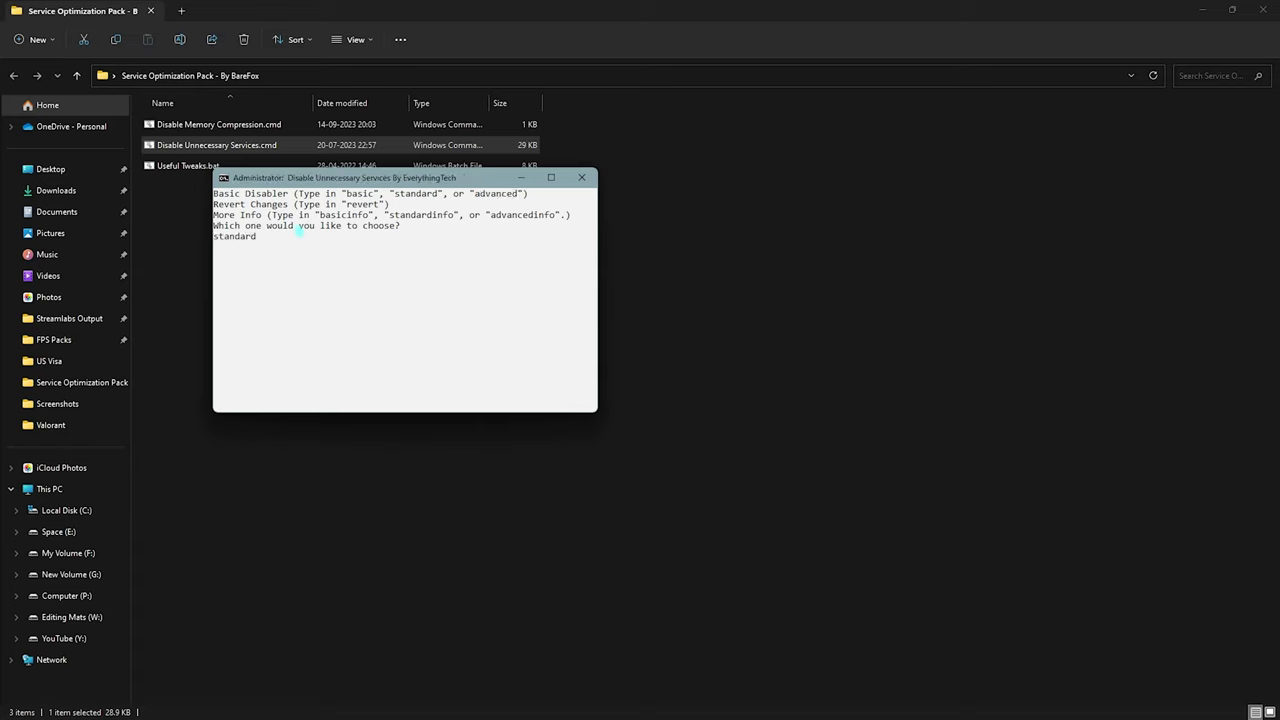
pyautogui.press('Return')
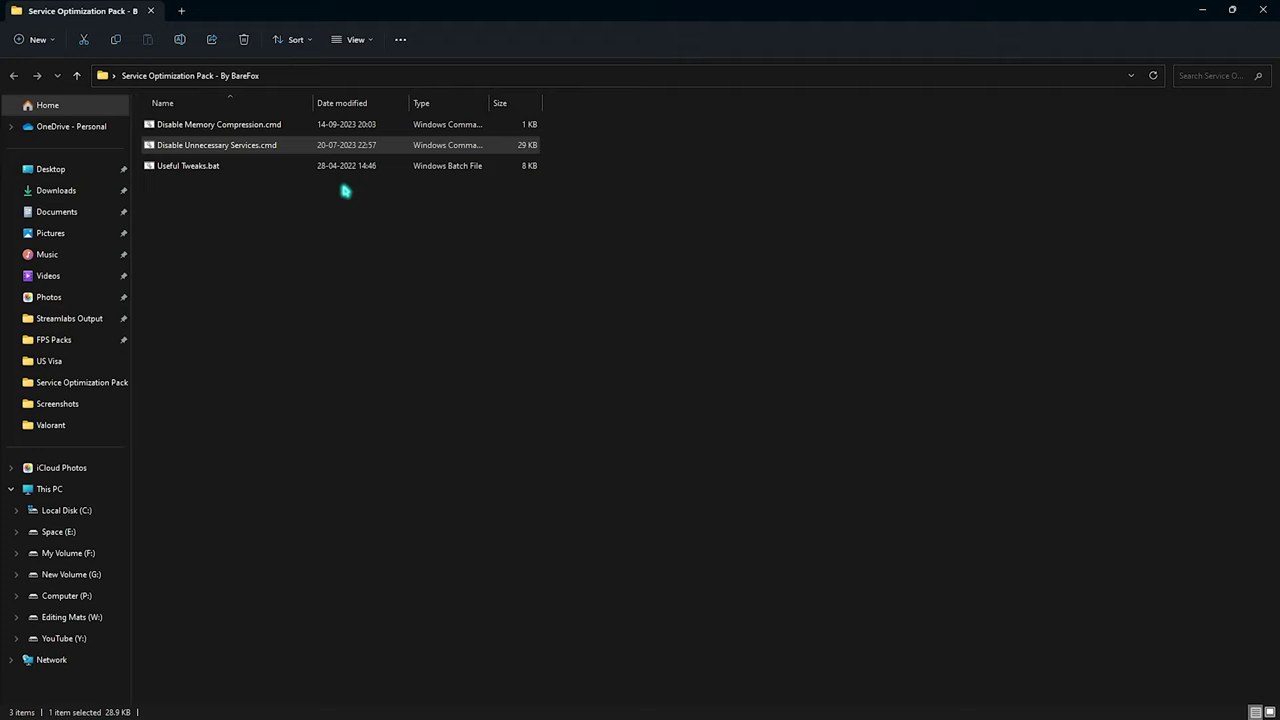
# Run Useful Tweaks.bat from the Service Optimization Pack folder as administrator.
pyautogui.click(199, 172)
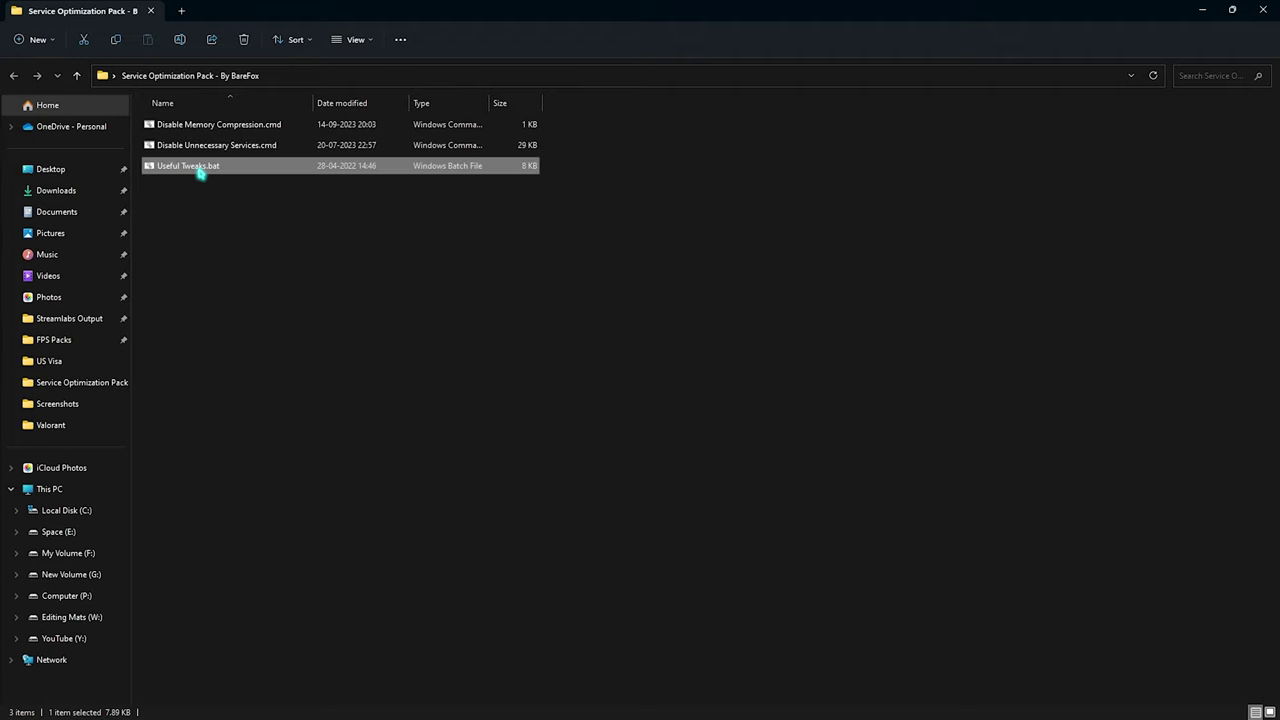
pyautogui.rightClick(199, 172)
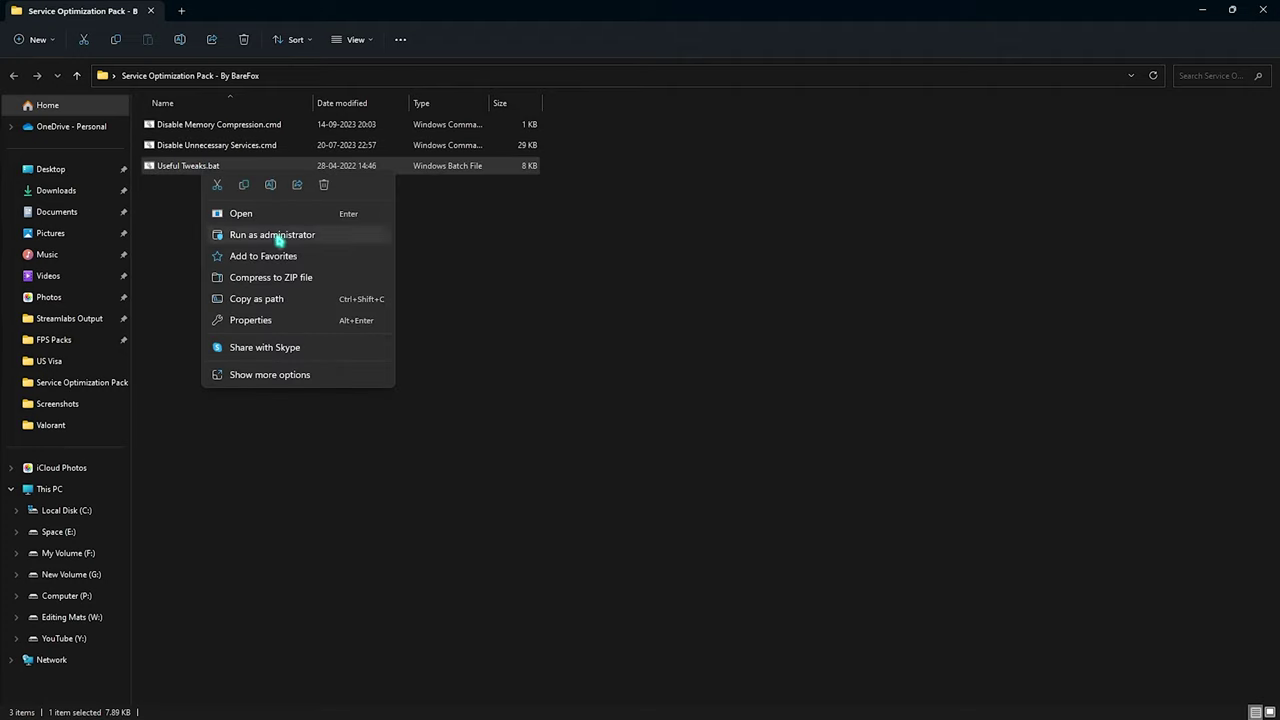
pyautogui.click(276, 235)
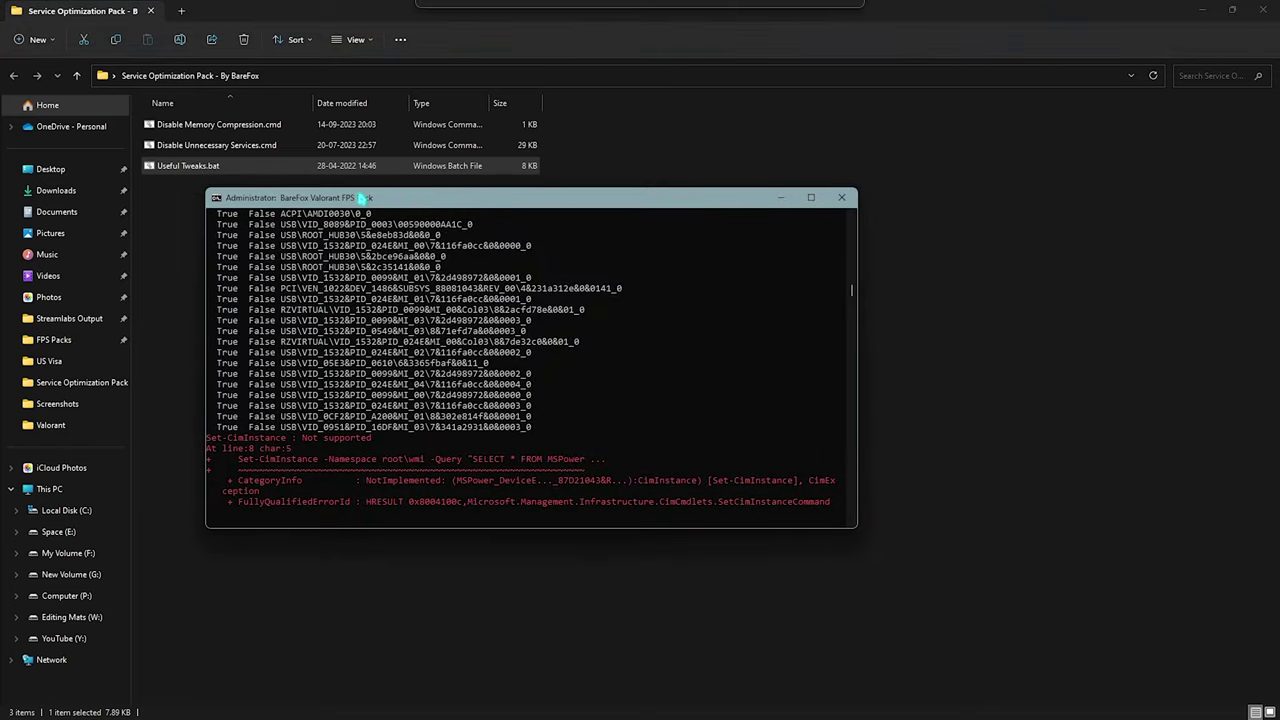